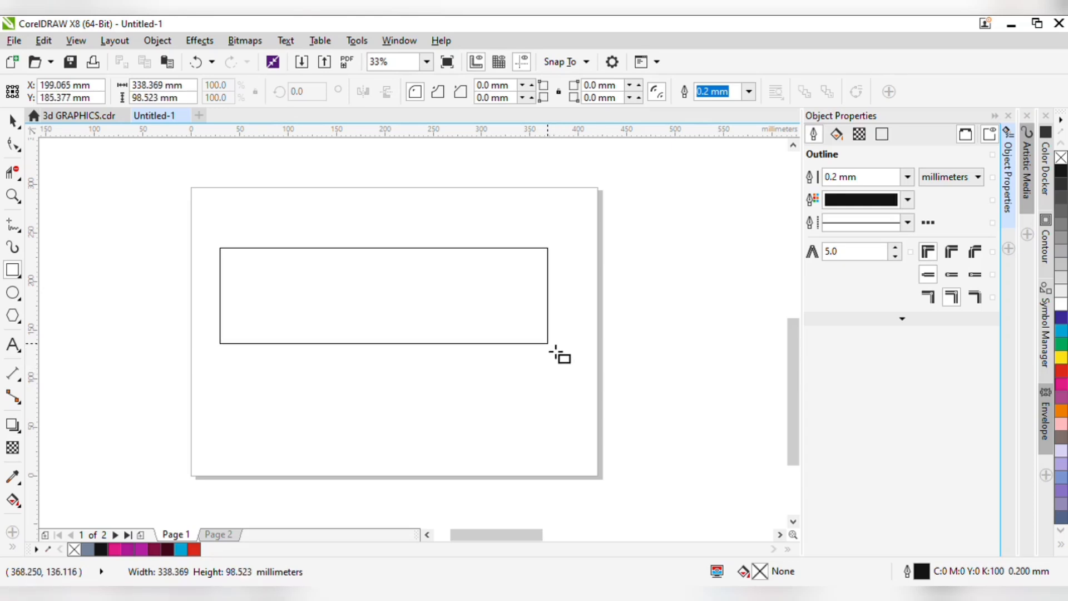
- Set the rectangle's size to 240 by 100 mm and shift it slightly on the page
left_click(158, 85)
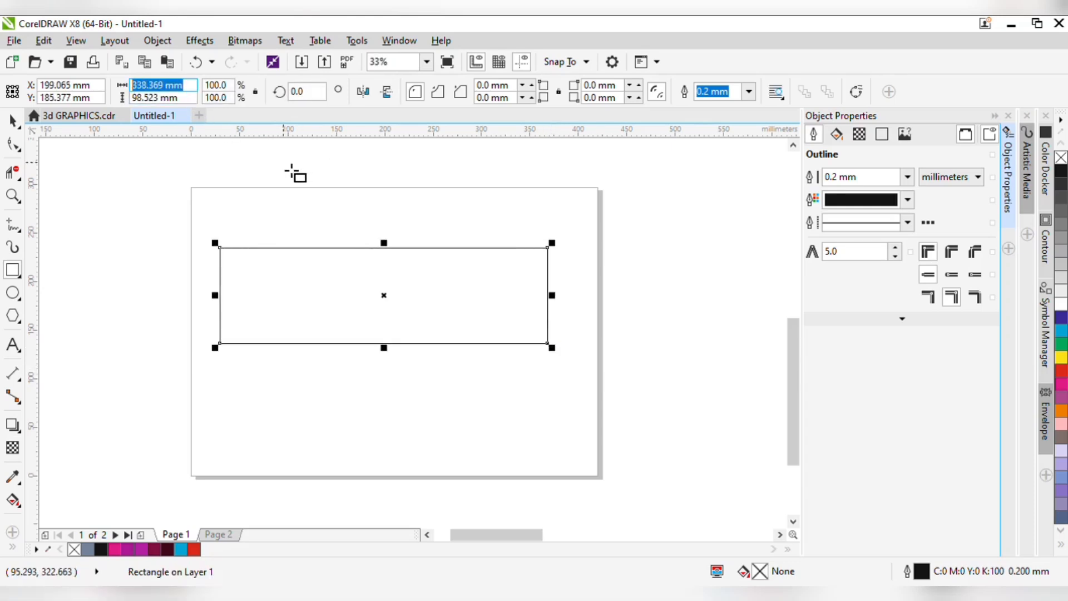
type("240")
key("Tab")
type("100")
key("Return")
key("F2")
left_click_drag(191, 203, 573, 433)
left_click_drag(431, 298, 443, 328)
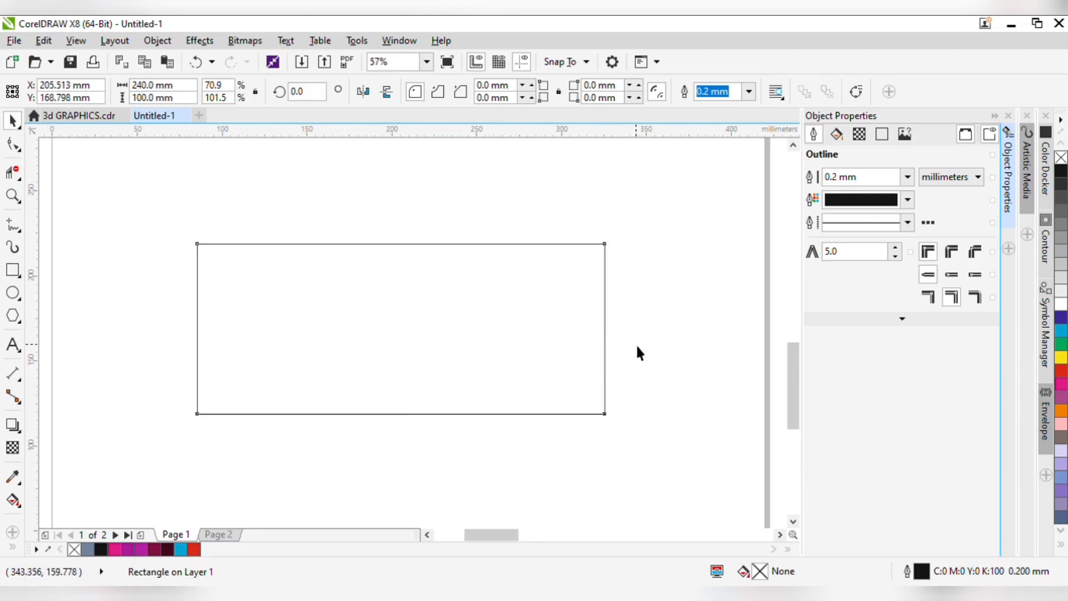
left_click(668, 332)
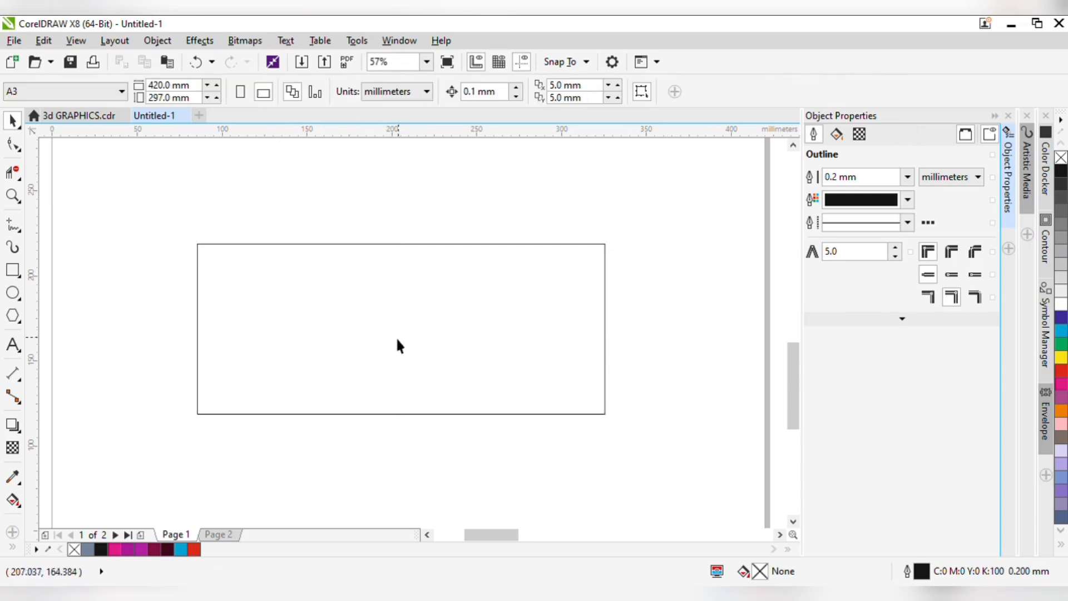
- Draw a circle over the rectangle and set its size to 100 by 100 mm
left_click(13, 292)
left_click_drag(242, 199, 410, 419)
left_click(189, 85)
type("100")
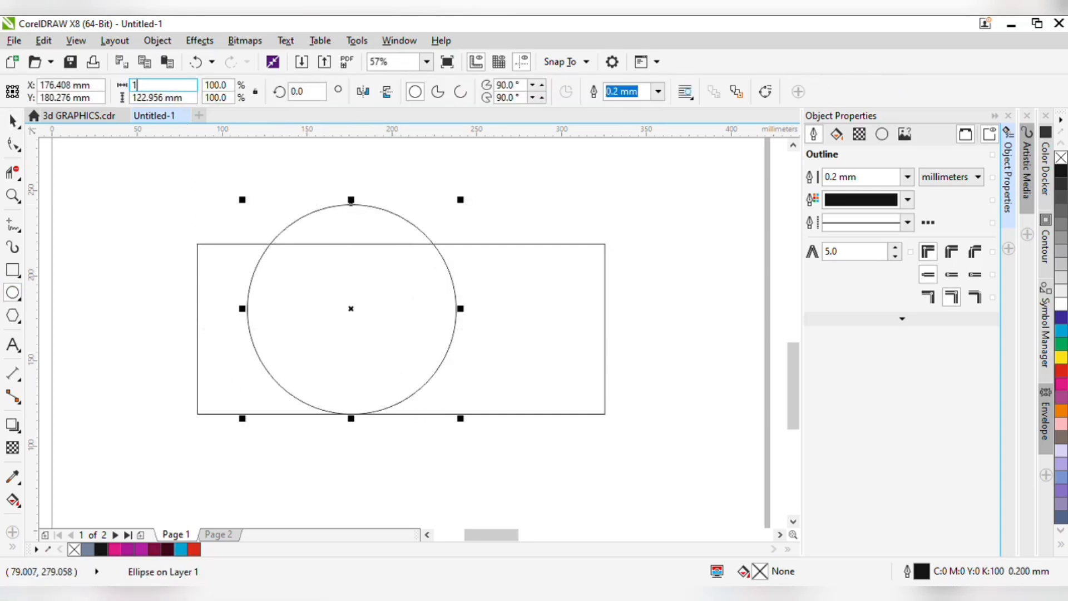
key("Tab")
type("100")
key("Return")
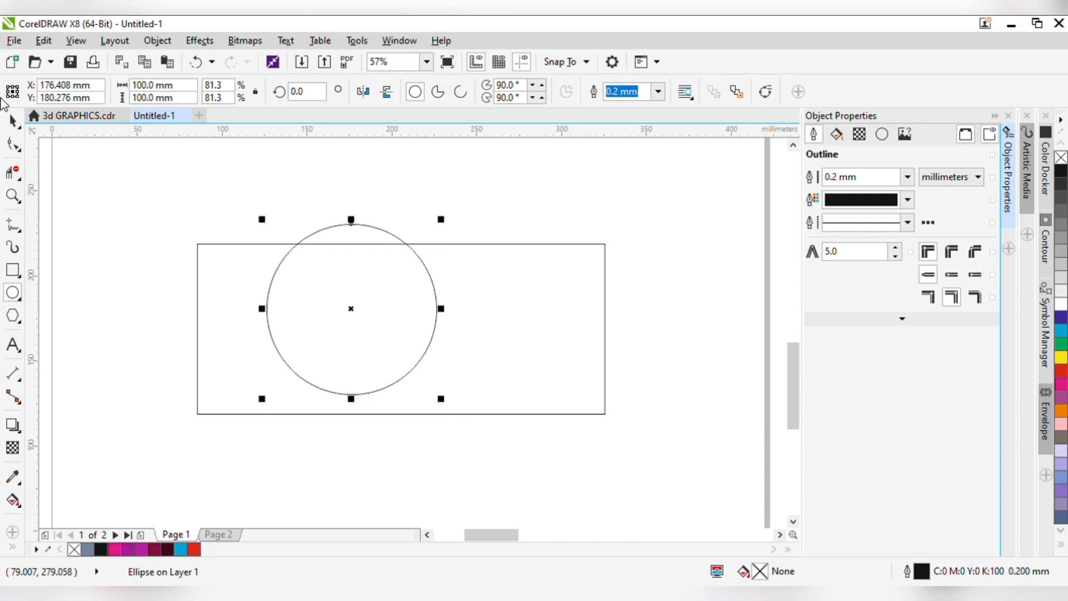
- Centre the circle vertically in the rectangle and align it with the rectangle's left edge
key("space")
key("ctrl+a")
key("e")
key("c")
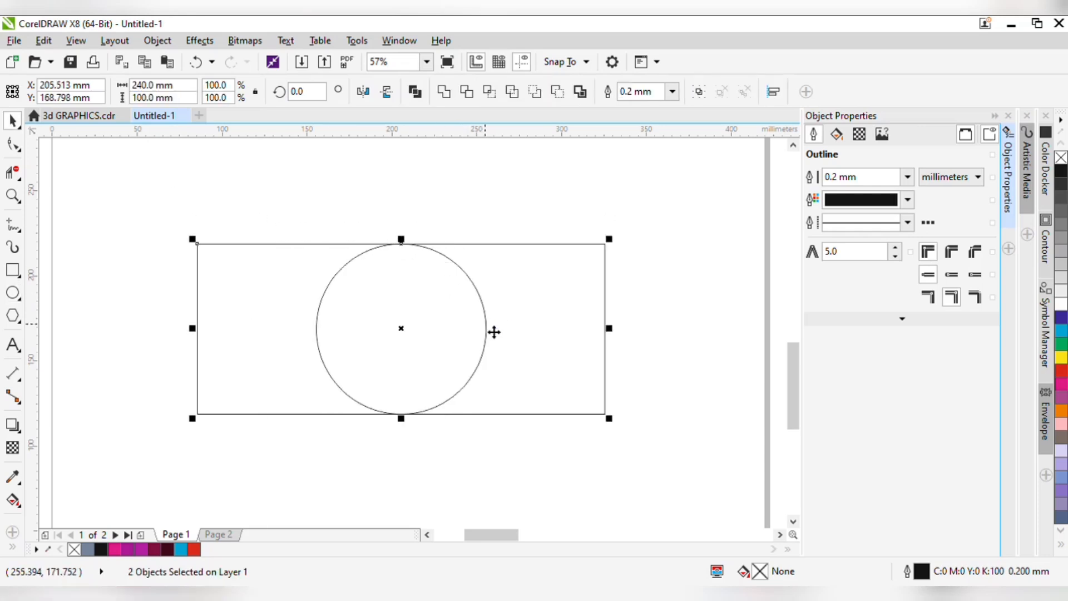
key("l")
- Duplicate the circle horizontally and align the copy with the rectangle's right edge
key("Tab")
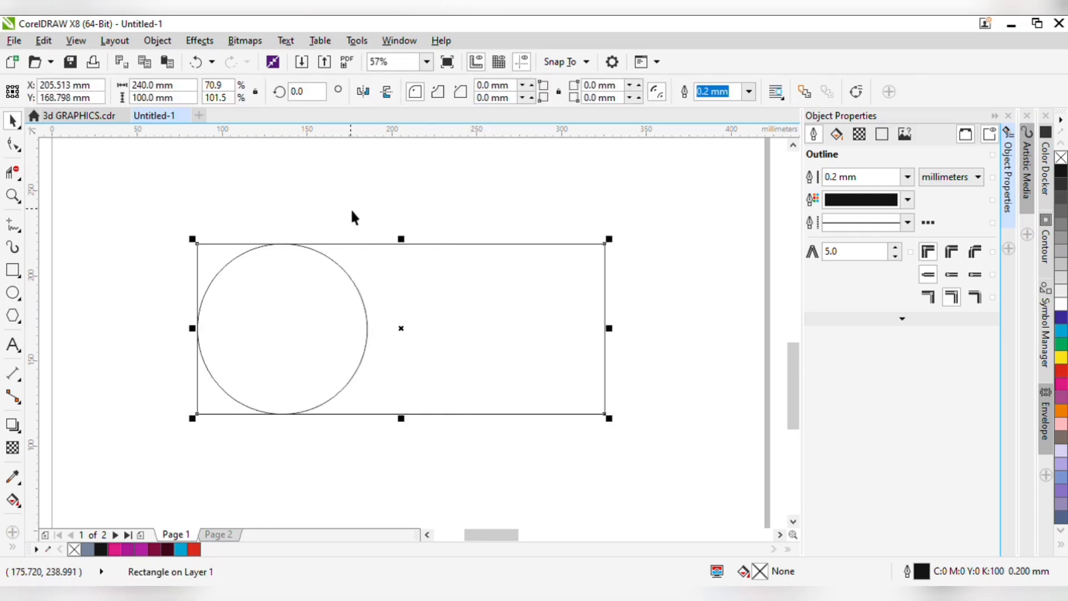
key("Tab")
left_click(332, 327)
left_click(279, 305)
left_click_drag(279, 305, 397, 305)
left_click(504, 306, "shift")
key("r")
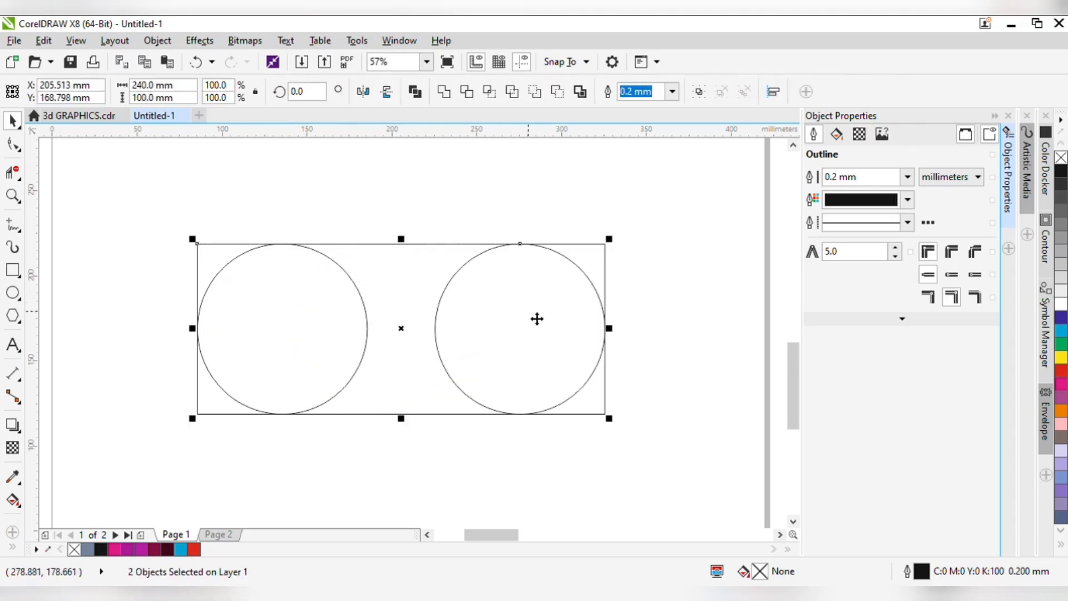
- Round all the rectangle's corners to 50 mm so its ends follow the two circles
left_click(592, 307)
left_click(576, 265)
left_click(600, 262)
left_click(604, 262)
key("F10")
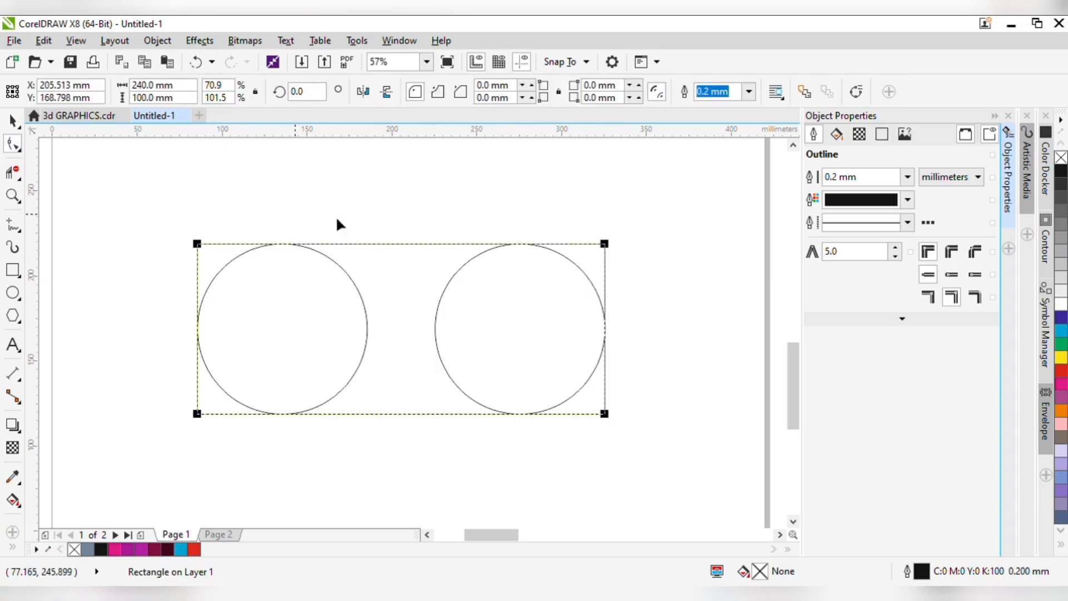
left_click_drag(605, 248, 669, 376)
left_click(12, 119)
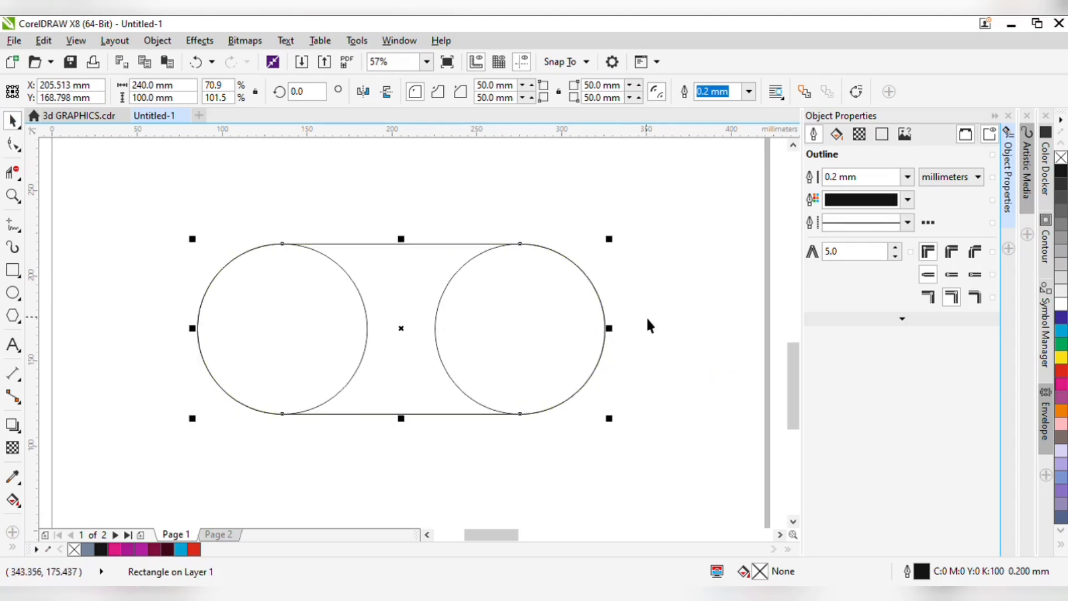
left_click(293, 329)
left_click(319, 331)
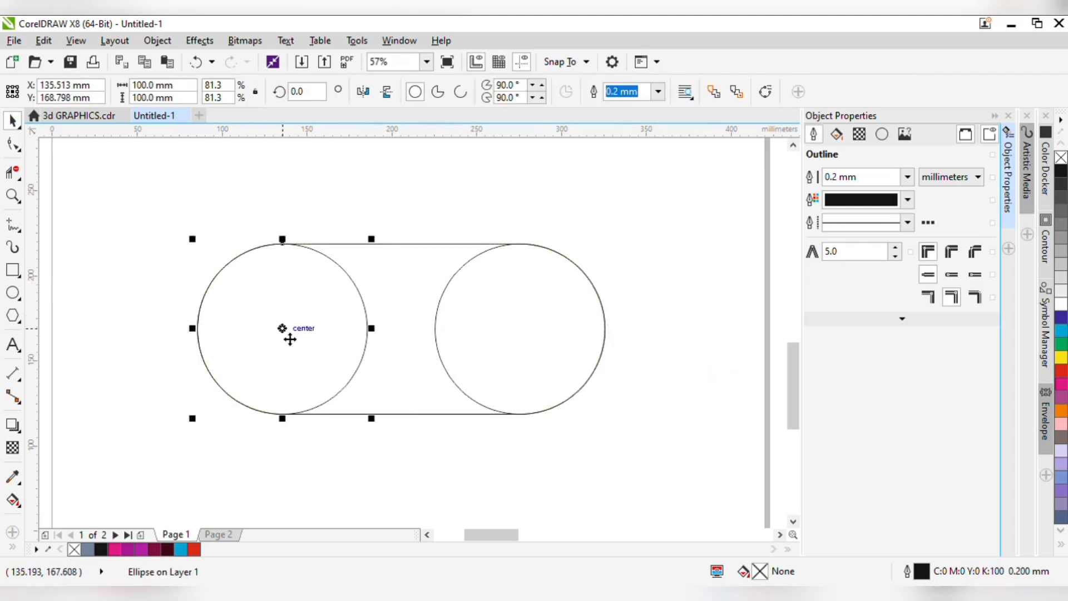
left_click(533, 337)
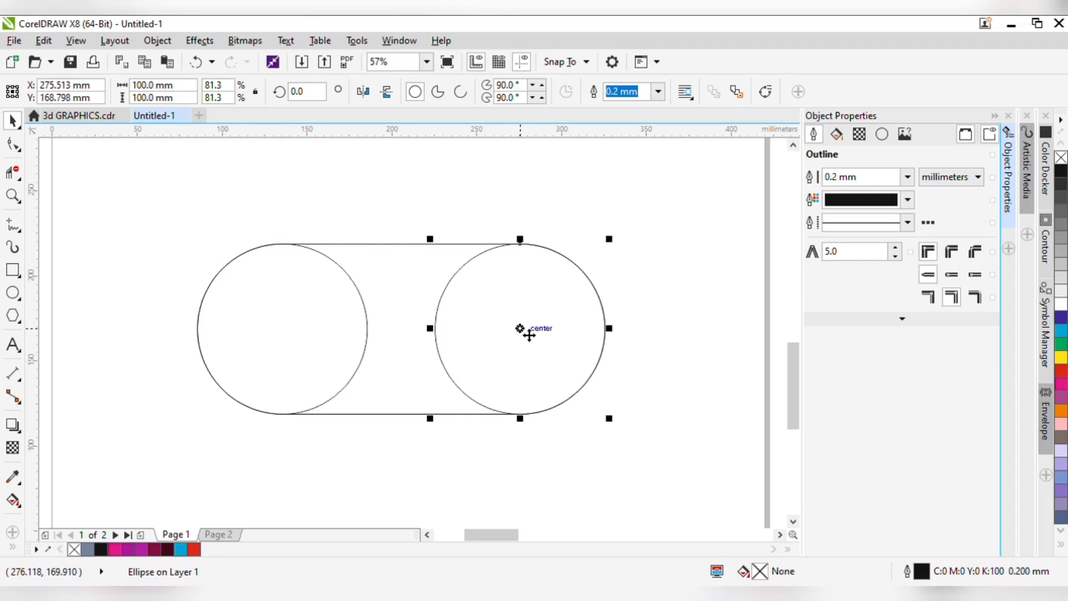
left_click(632, 285)
left_click(416, 281)
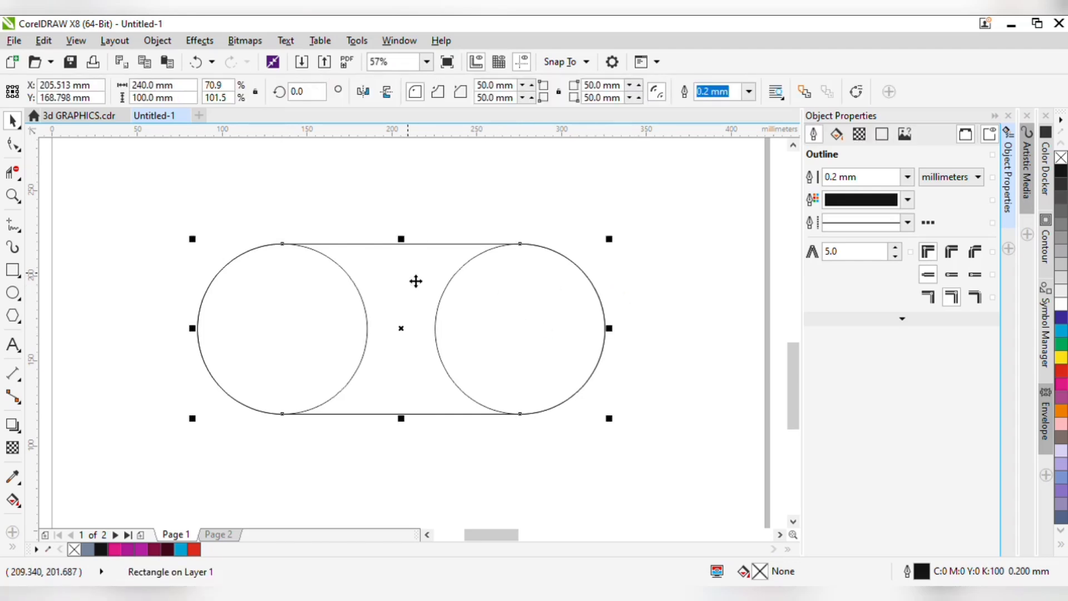
left_click_drag(415, 282, 426, 211)
key("ctrl+z")
left_click(639, 275)
left_click_drag(395, 290, 549, 210)
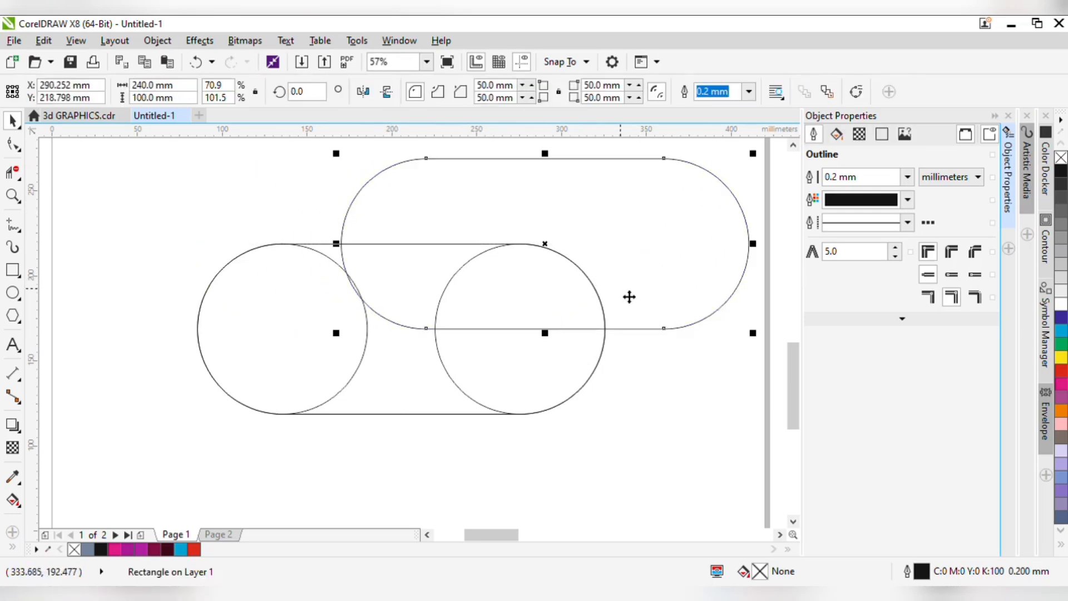
key("ctrl+z")
left_click(642, 346)
- Rotate a copy of the rounded rectangle 60° counterclockwise about the left circle's centre
left_click(457, 333)
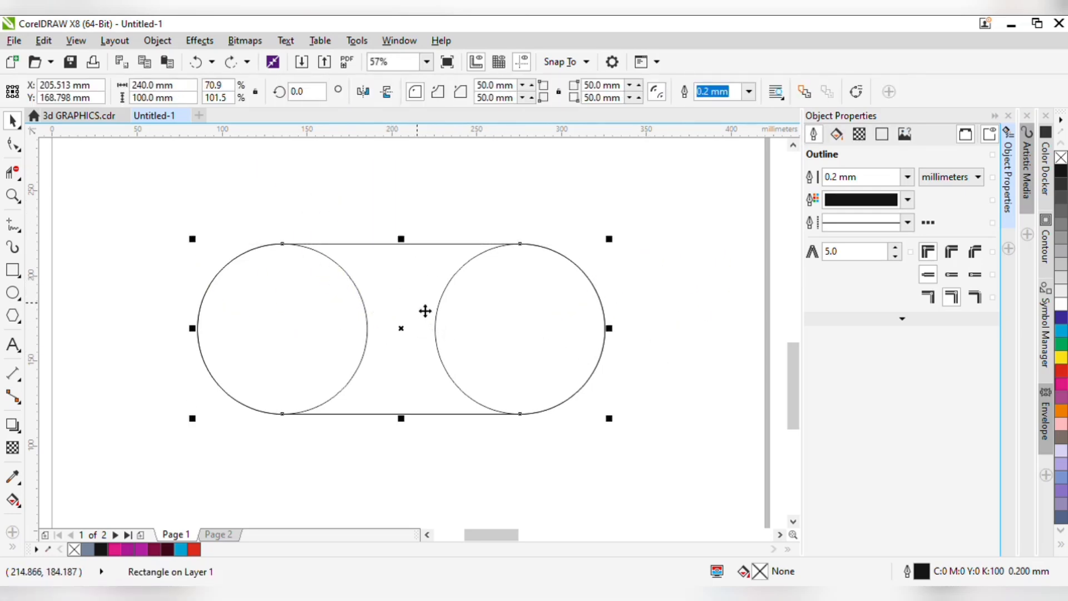
left_click(425, 311)
left_click_drag(410, 338, 287, 332)
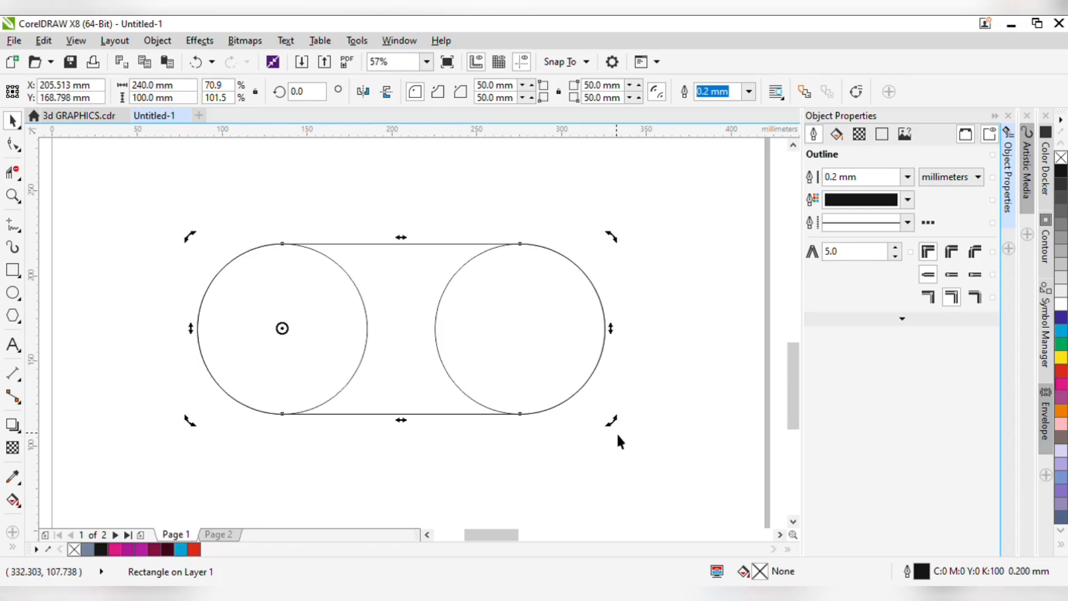
left_click_drag(617, 432, 551, 218)
left_click_drag(497, 190, 440, 167)
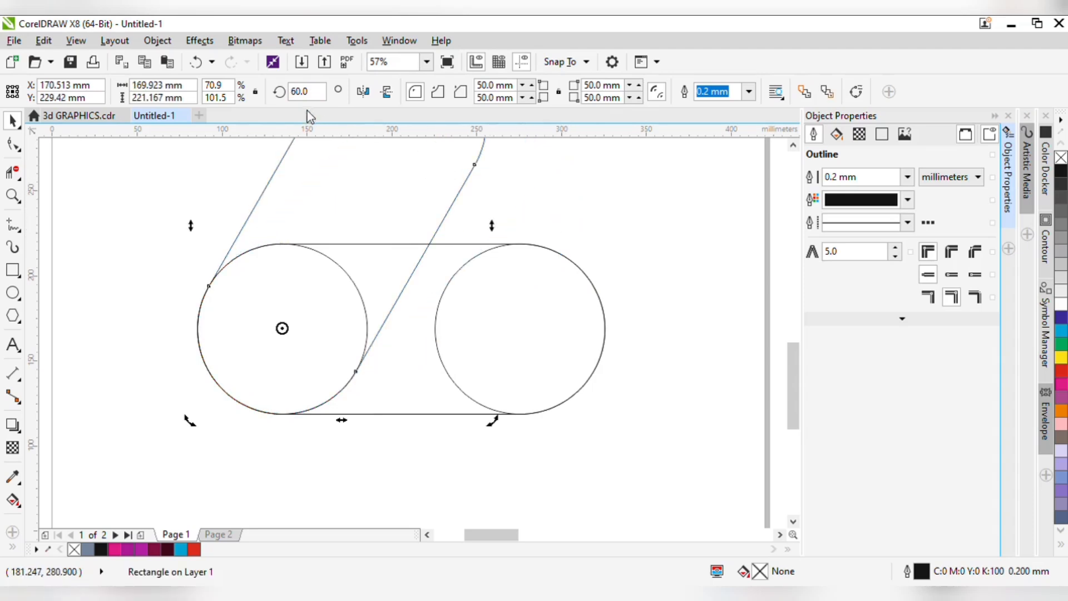
- Move all the shapes together lower on the page so the rotated rounded rectangle fits inside it
scroll(329, 202, "down", 2)
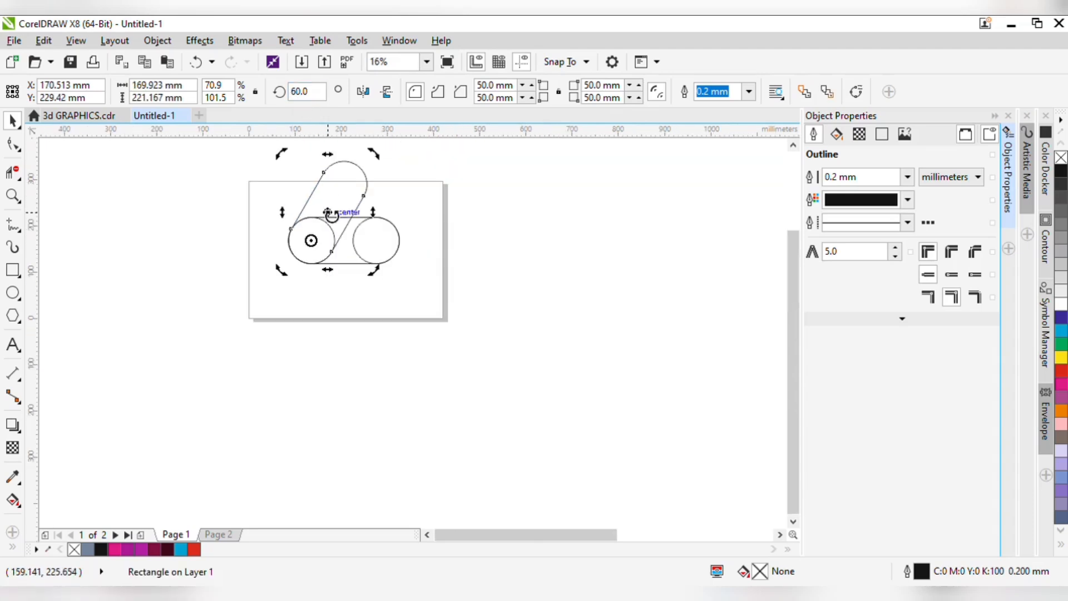
left_click_drag(255, 153, 460, 289)
left_click_drag(369, 251, 377, 287)
left_click(475, 303)
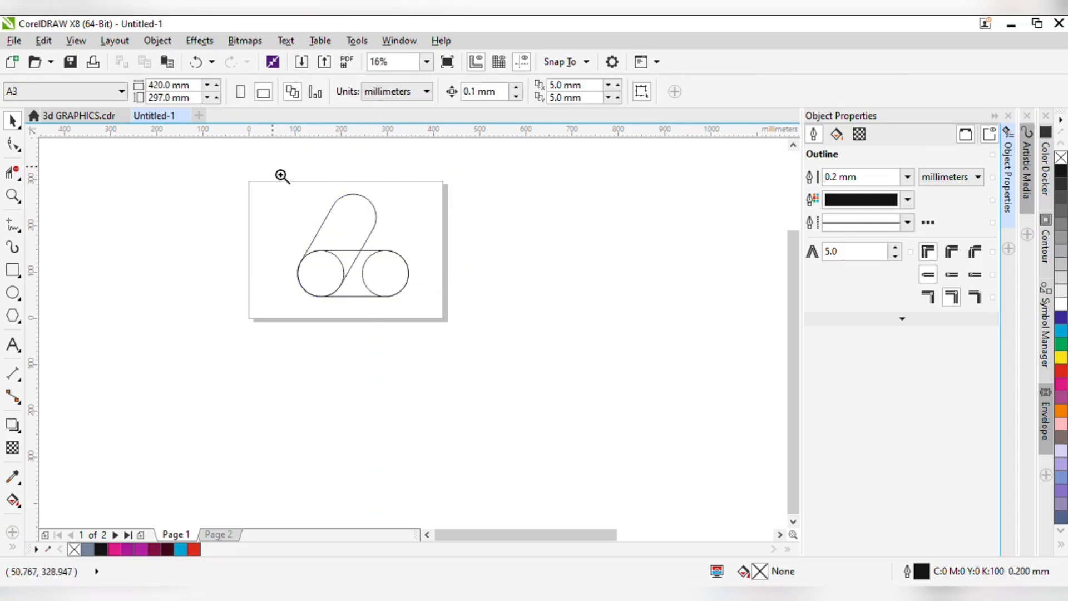
scroll(374, 191, "up", 1)
left_click(335, 235)
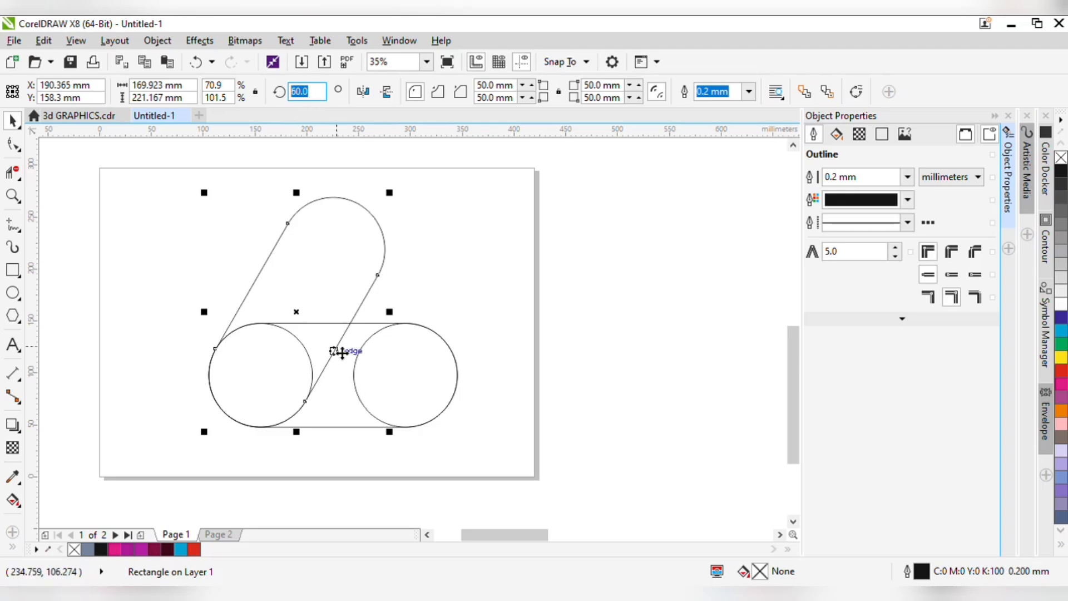
left_click(346, 415)
left_click(343, 422)
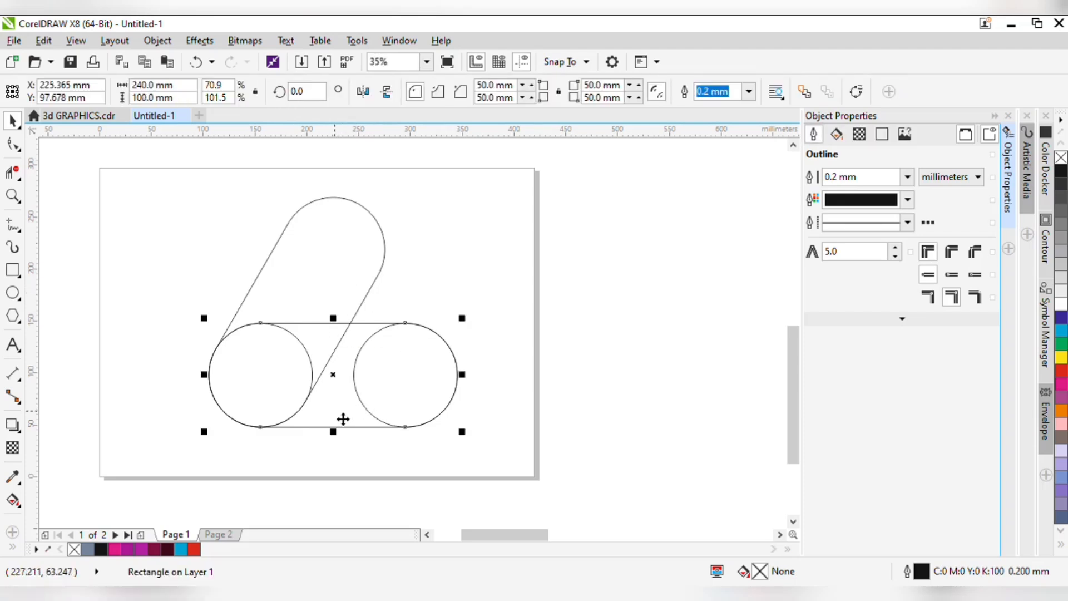
left_click_drag(340, 419, 343, 344)
key("ctrl+z")
left_click(347, 438)
left_click(340, 408)
left_click_drag(340, 410, 312, 460)
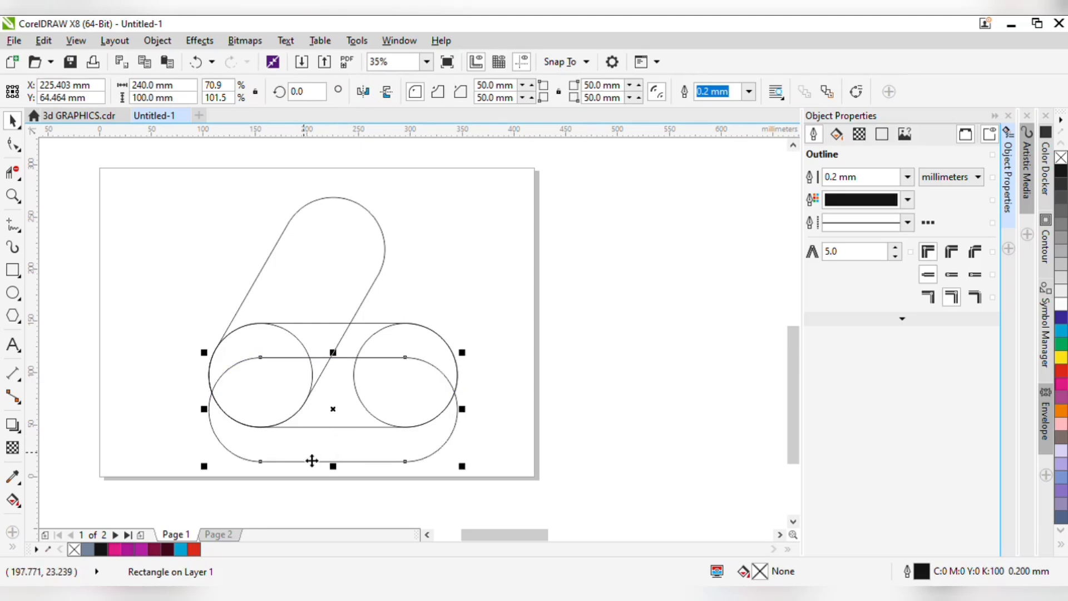
key("ctrl+z")
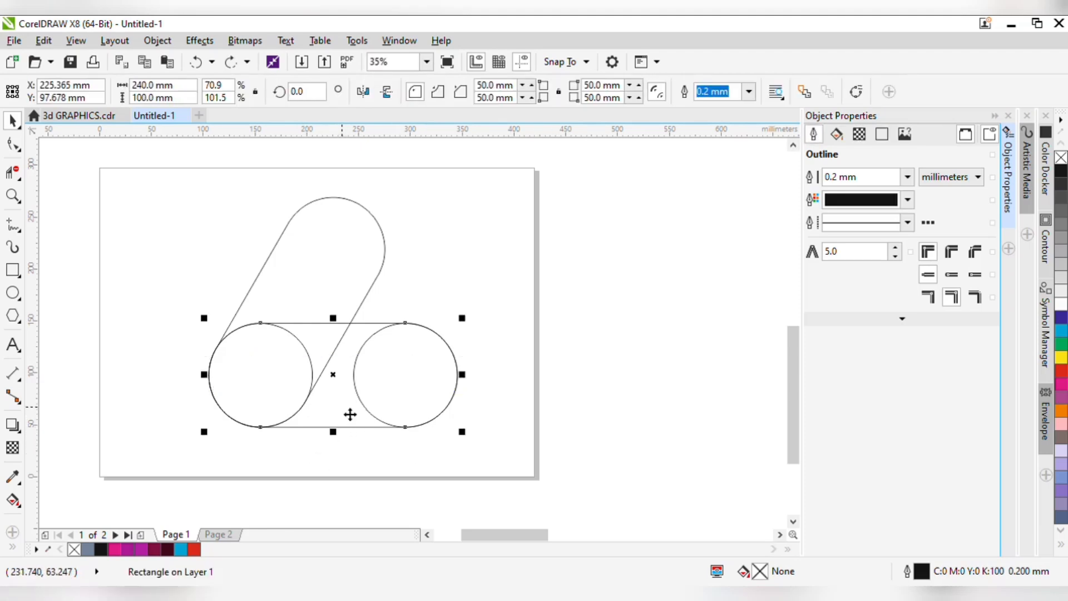
- Place the horizontal rounded rectangle's rotation centre at the right circle's centre
left_click(352, 413)
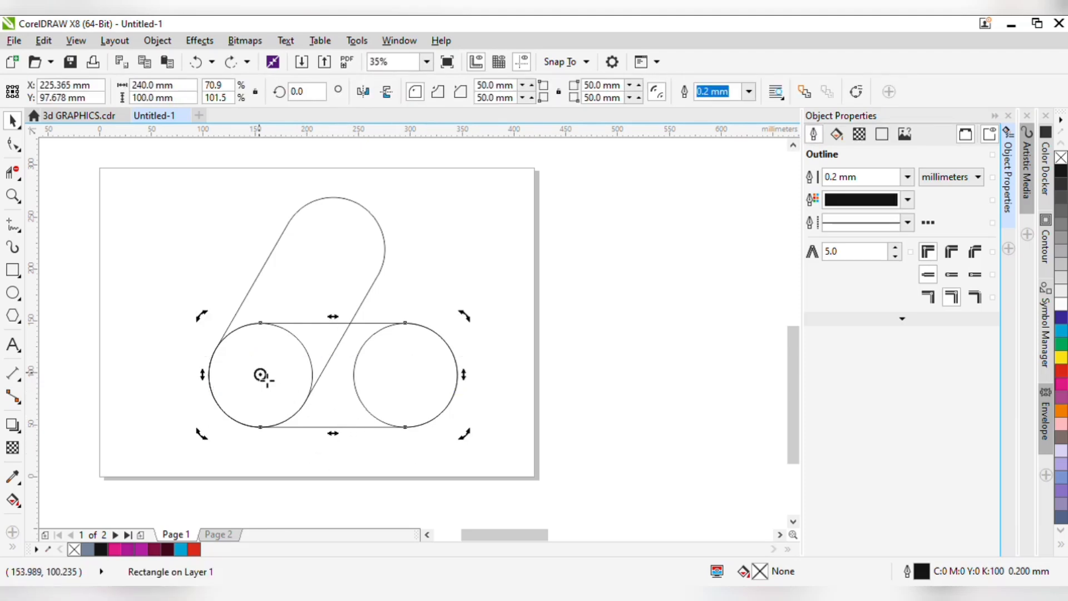
left_click(370, 365)
left_click(362, 342)
left_click(364, 344)
left_click_drag(268, 379, 418, 385)
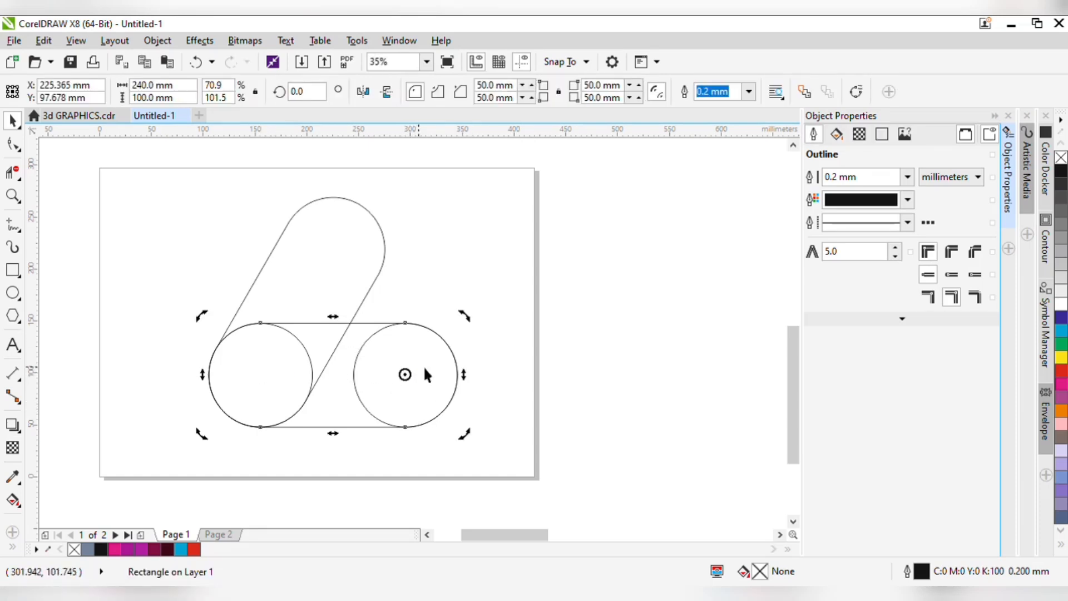
left_click_drag(213, 446, 311, 288)
key("ctrl+z")
left_click_drag(211, 433, 297, 285)
scroll(358, 205, "up", 4)
scroll(356, 205, "down", 6)
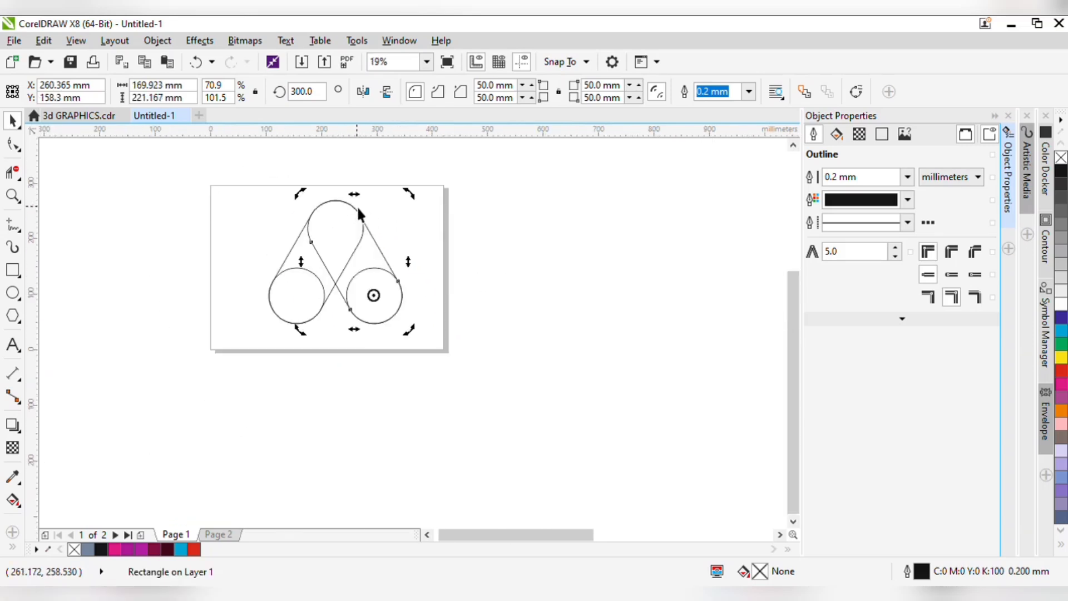
left_click(492, 292)
key("F2")
left_click_drag(217, 167, 393, 310)
key("ctrl+z")
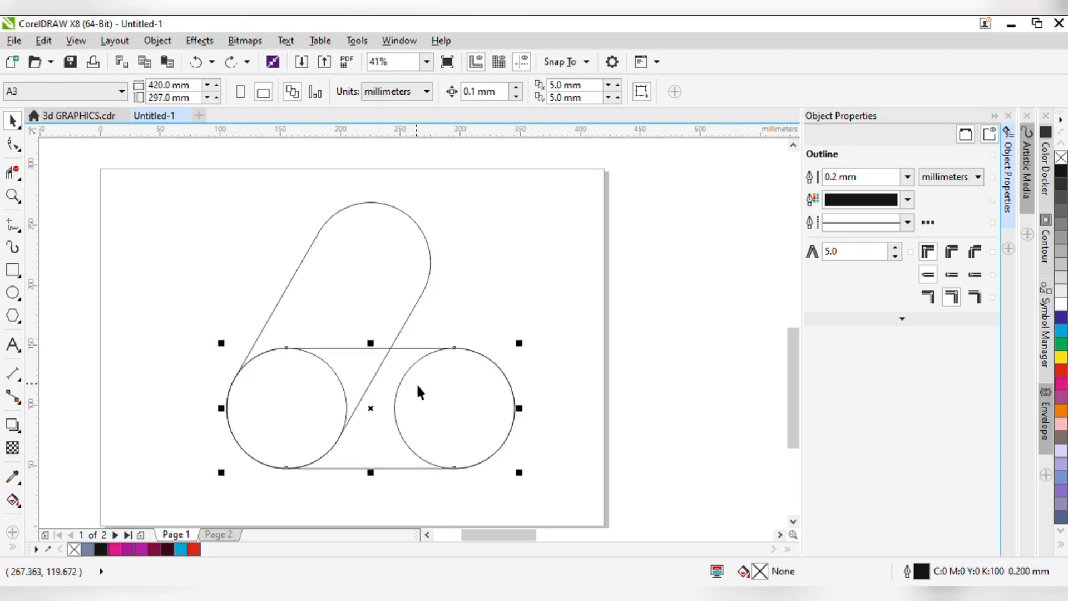
- Rotate a copy of the horizontal rounded rectangle 60° clockwise about the right circle's centre, completing the triangular arrangement
left_click(393, 386)
left_click_drag(226, 477, 356, 305)
left_click(474, 389)
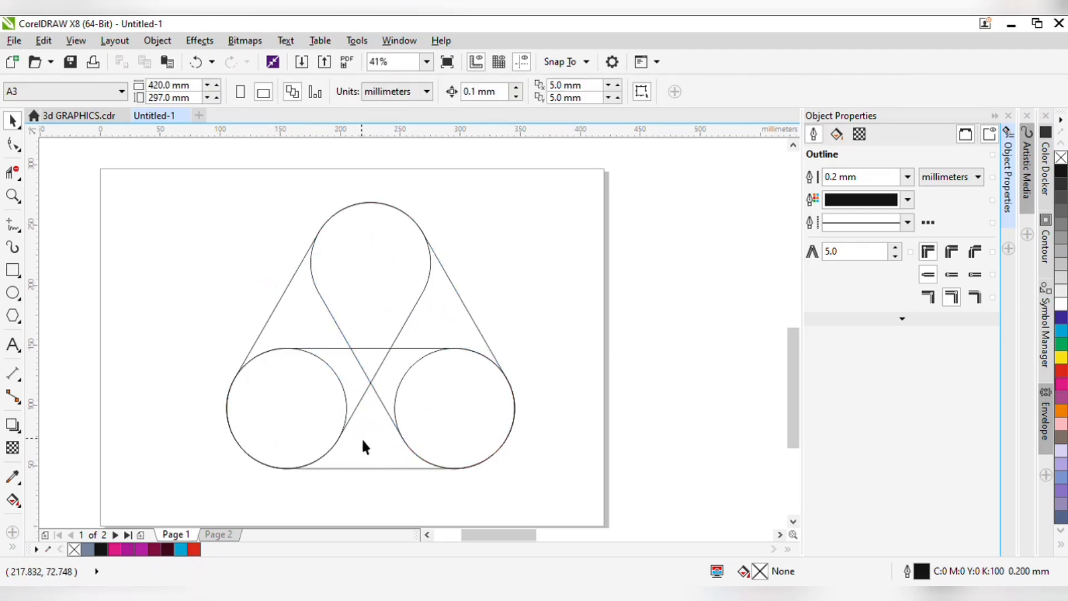
left_click_drag(383, 356, 180, 297)
key("ctrl+z")
key("ctrl+z")
key("ctrl+z")
key("ctrl+z")
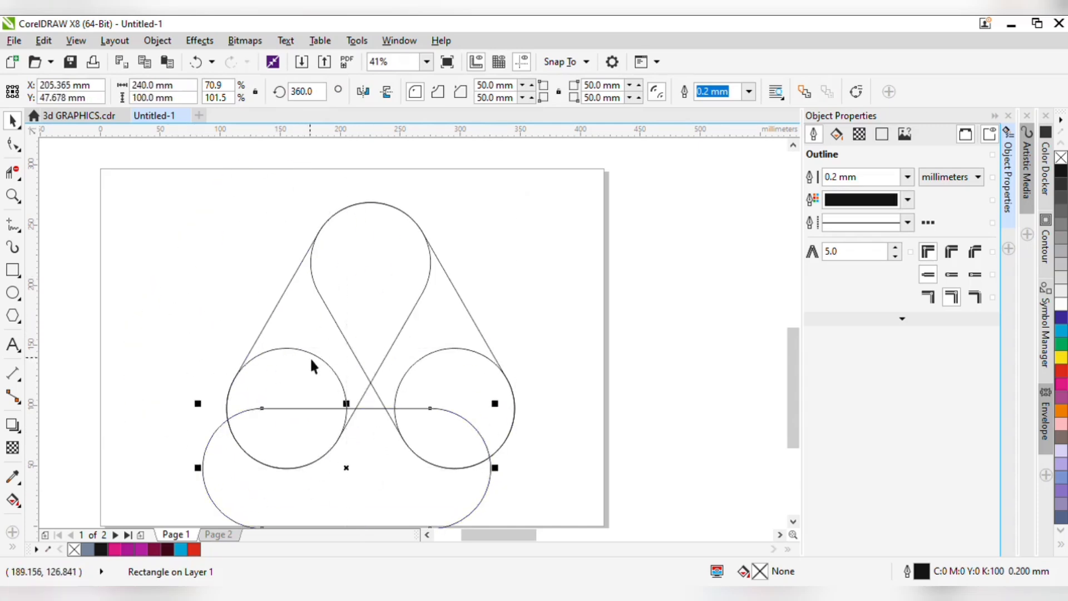
left_click(550, 318)
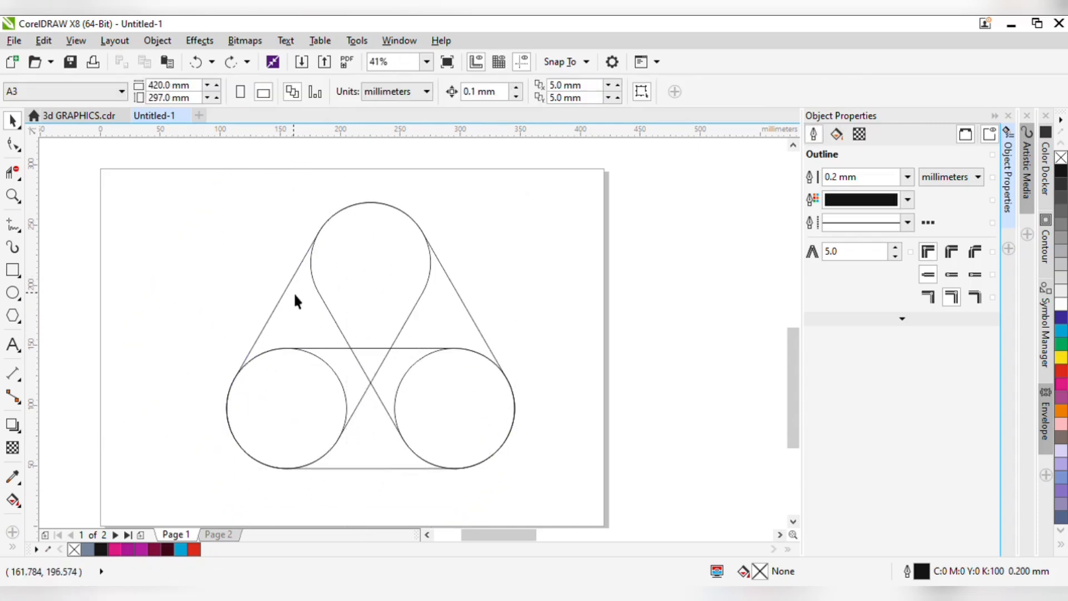
- Delete the surplus segments with Virtual Segment Delete, leaving only the left-leaning upper arm and the small triangle beneath it
left_click(343, 266)
left_click(468, 288)
left_click(379, 296)
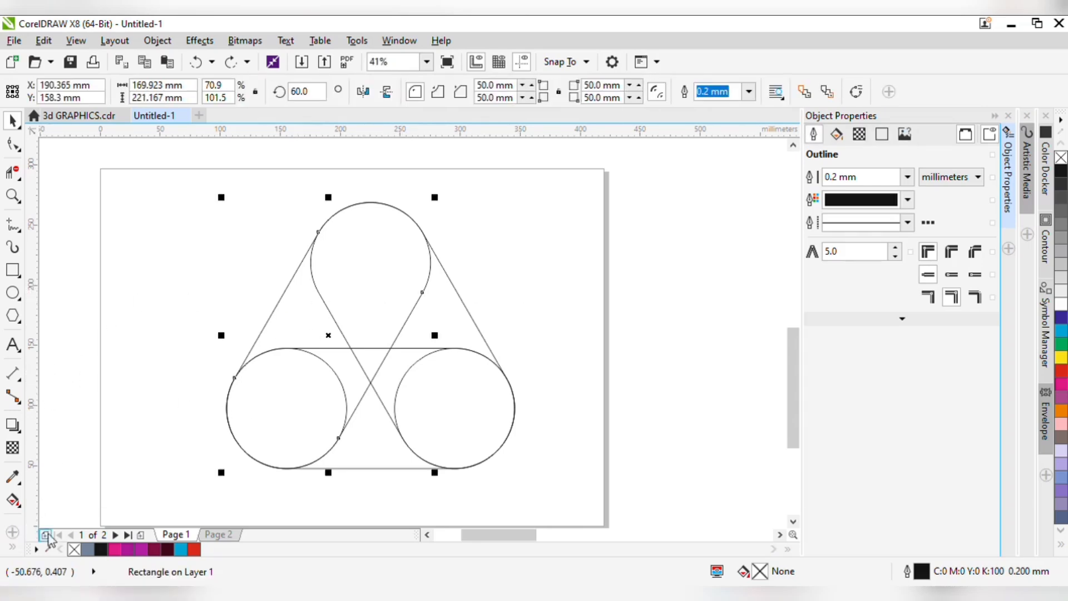
left_click(13, 172)
left_click(318, 299)
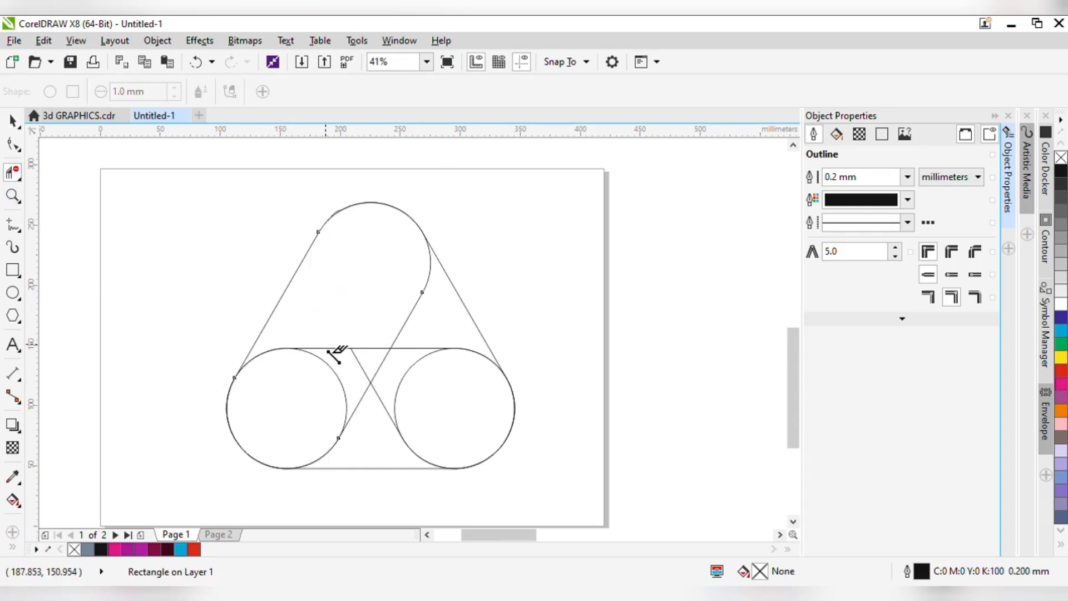
left_click(245, 452)
left_click_drag(212, 453, 267, 383)
left_click_drag(229, 425, 349, 485)
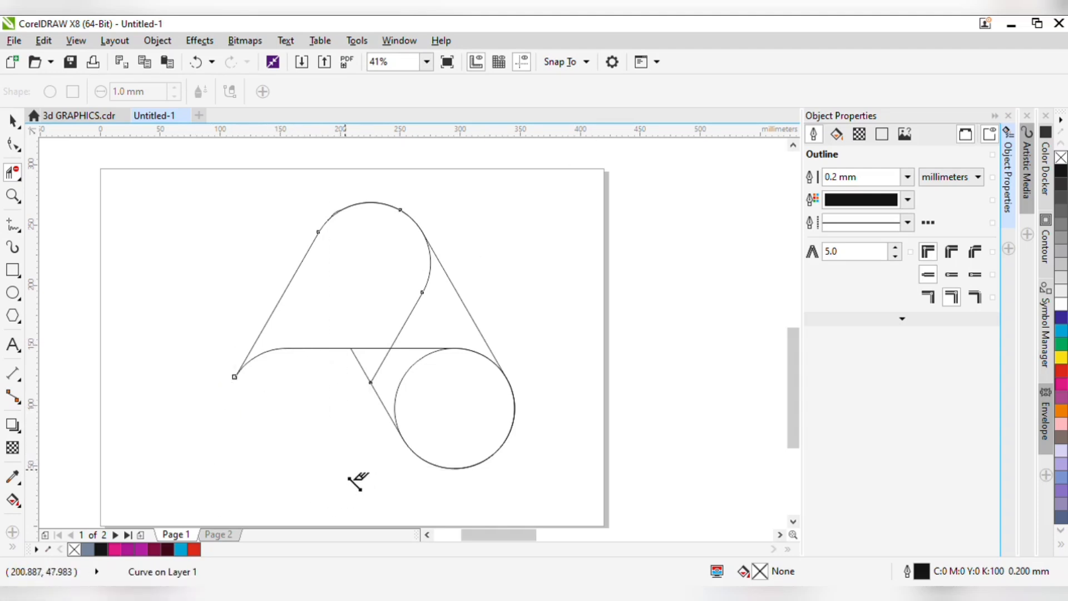
left_click_drag(577, 352, 418, 425)
left_click_drag(524, 341, 415, 429)
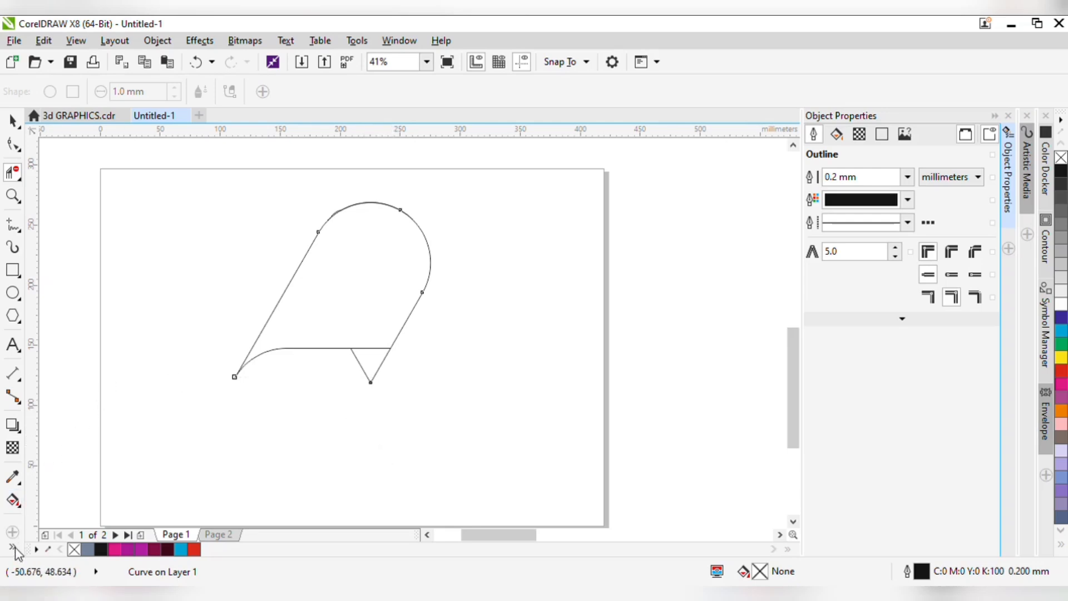
- Fill the upper arm and the small triangle with the C:40 M:20 Y:0 K:40 blue-grey using Smart Fill
left_click(13, 499)
left_click(384, 285)
left_click(373, 361)
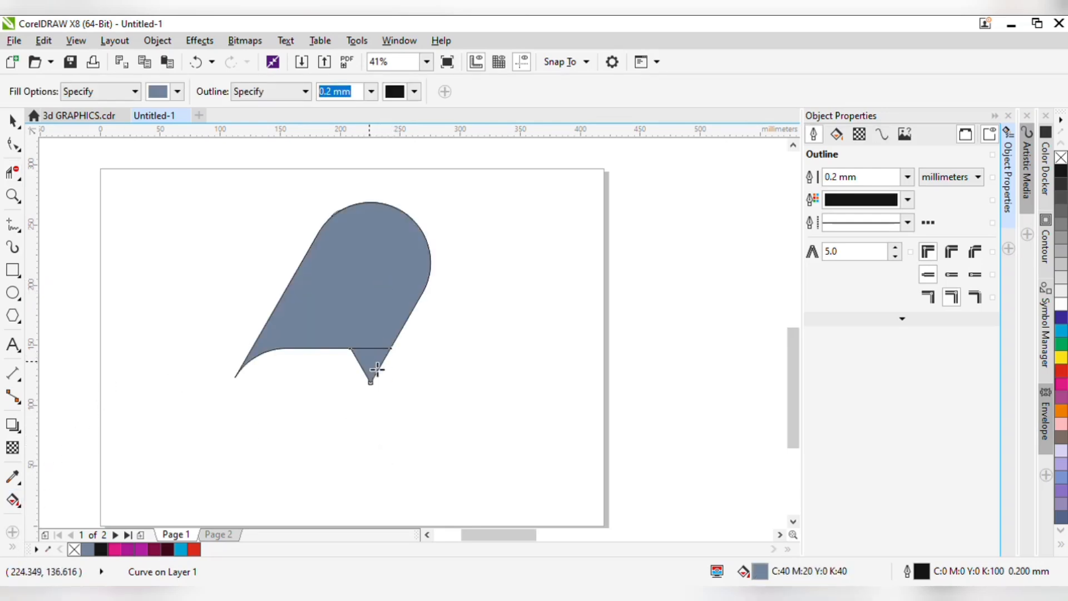
- Clear the leftover source curves from the page by setting the filled arm and small triangle aside, and return both pieces to the page
key("space")
left_click(349, 338, "shift")
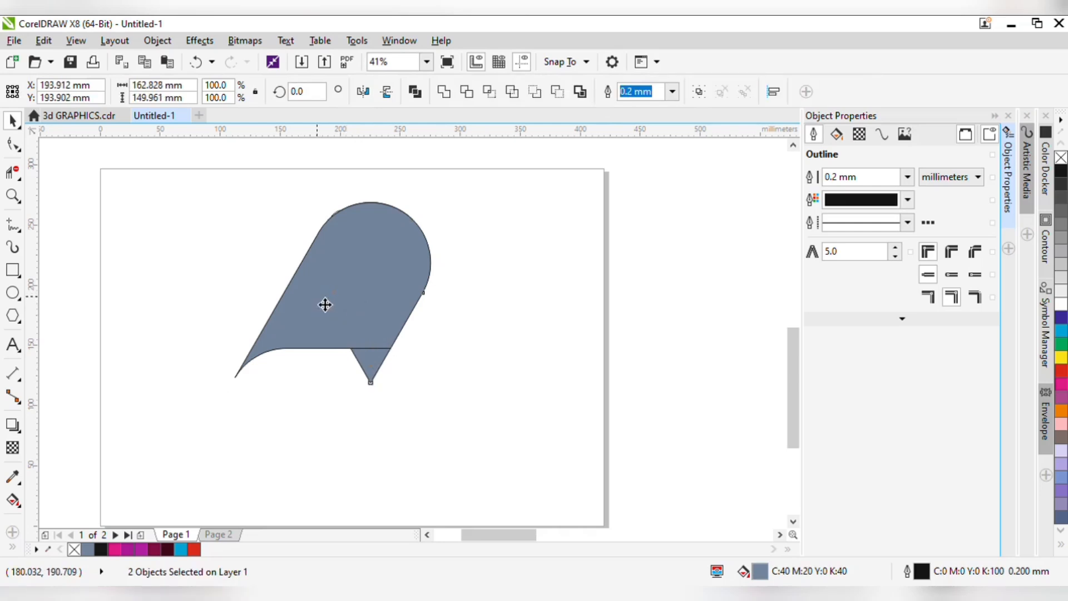
left_click_drag(324, 305, 443, 295)
left_click_drag(169, 172, 455, 408)
key("Delete")
key("ctrl+a")
left_click_drag(613, 291, 358, 317)
key("Escape")
key("z")
scroll(170, 344, "up", 1)
key("space")
left_click(422, 342)
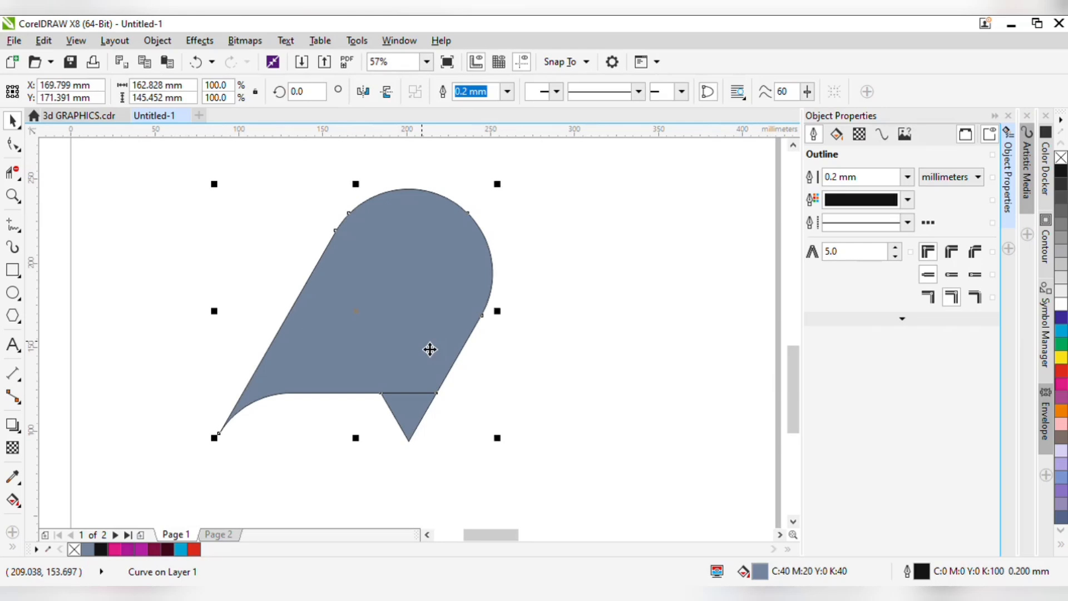
key("Escape")
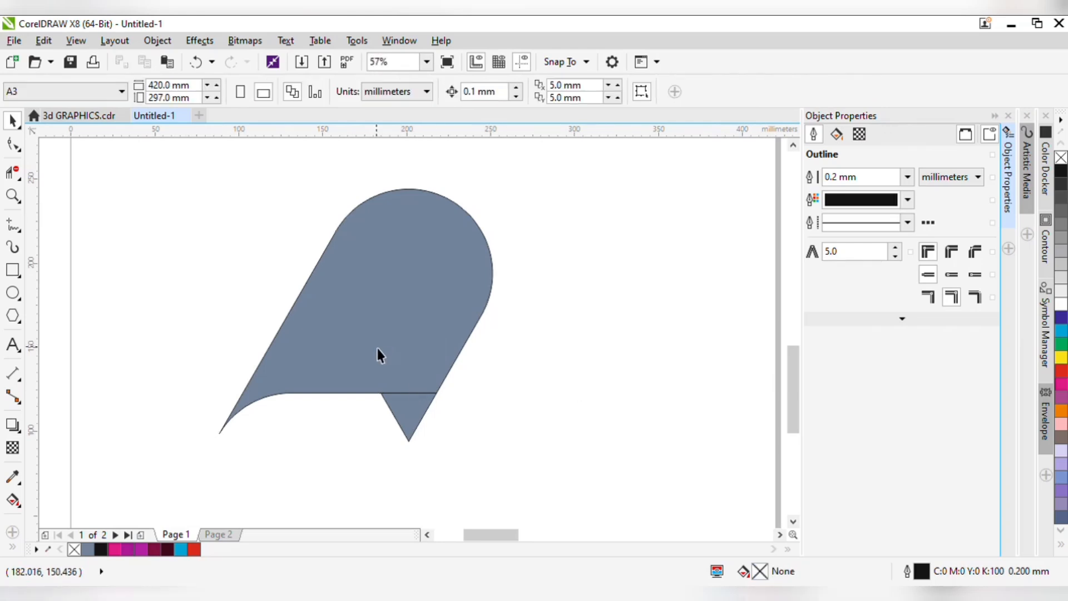
left_click(410, 429)
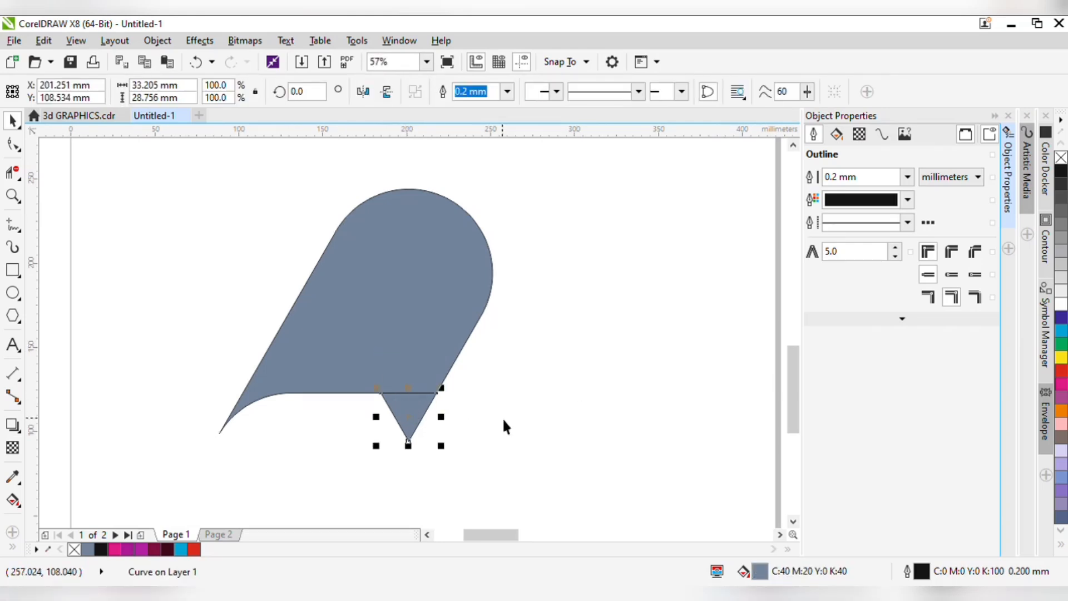
left_click(432, 338, "shift")
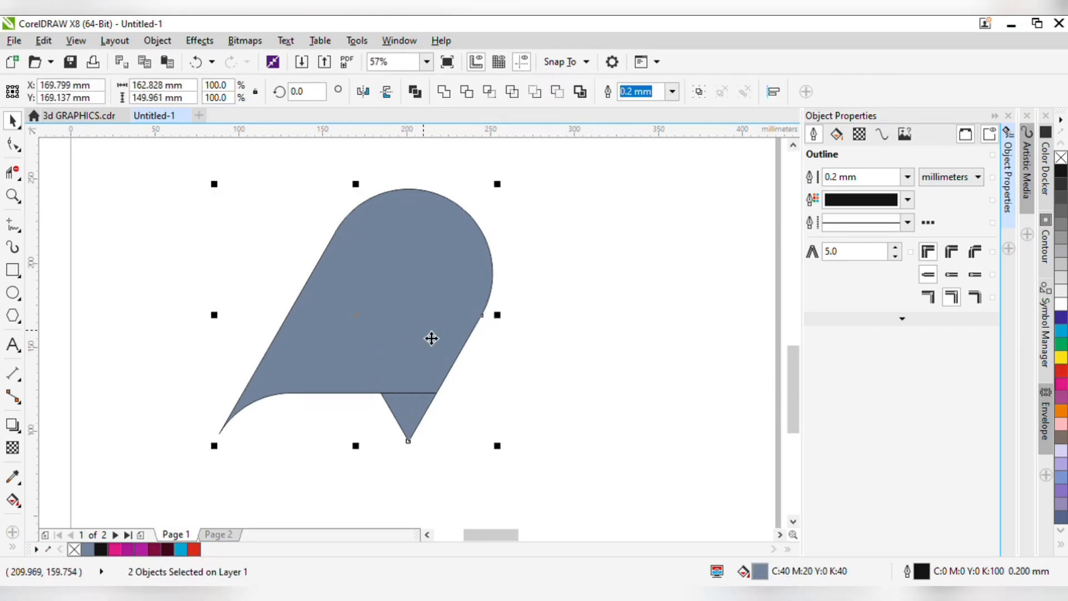
left_click(567, 285)
- Remove the fill from the small triangle beneath the upper arm
key("z")
left_click_drag(317, 322, 574, 489)
key("space")
left_click(420, 415)
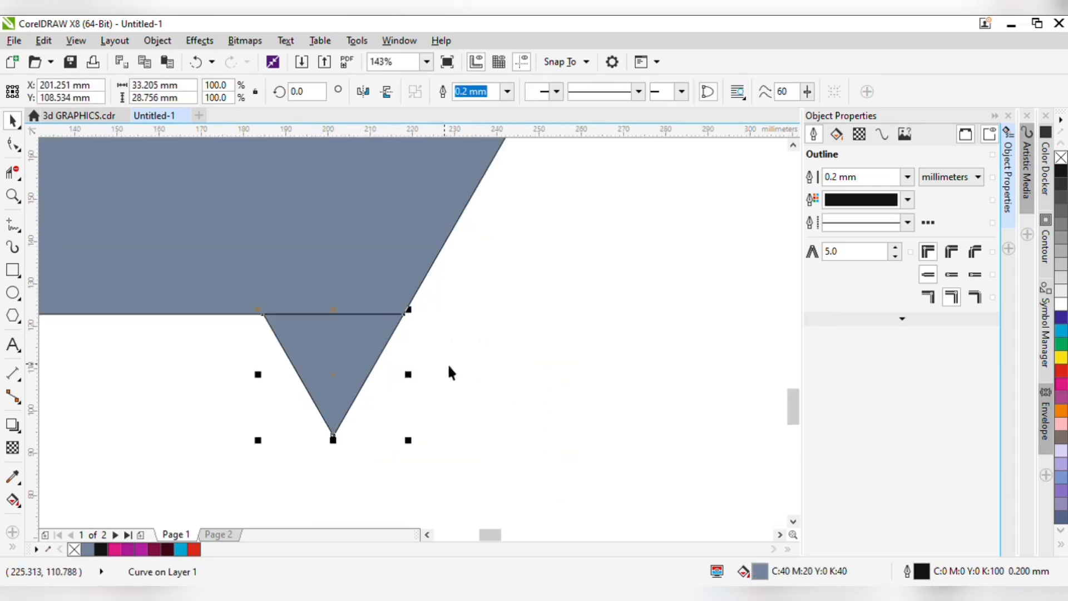
key("z")
left_click_drag(215, 238, 436, 425)
key("space")
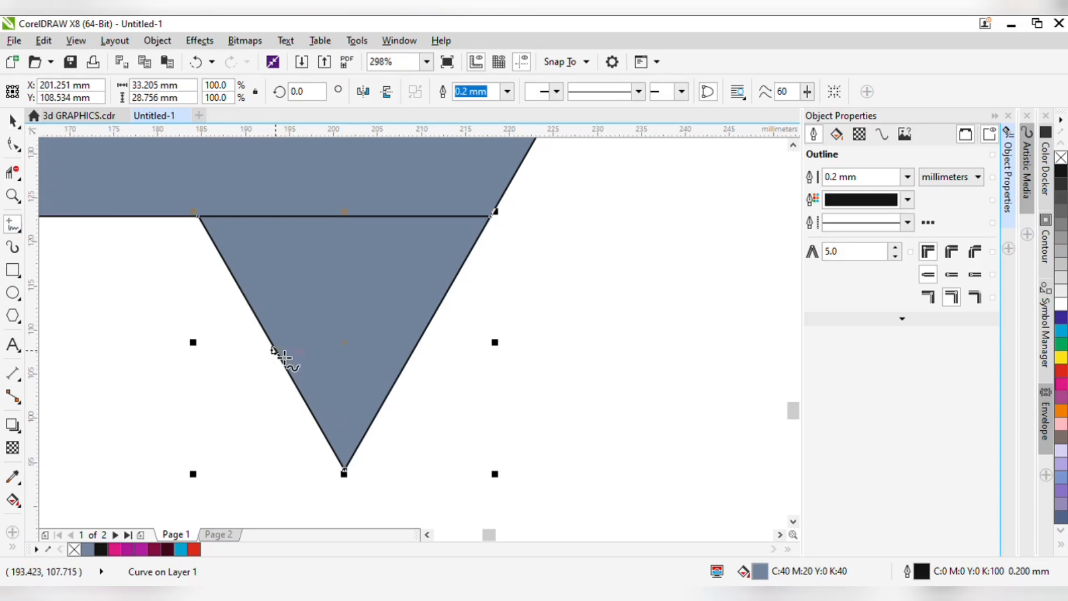
key("space")
left_click(432, 284)
left_click(432, 284)
left_click(1061, 158)
- Draw two straight lines in the small triangle, from the midpoint of each slanted side to the opposite upper corner, crossing at its centre
key("space")
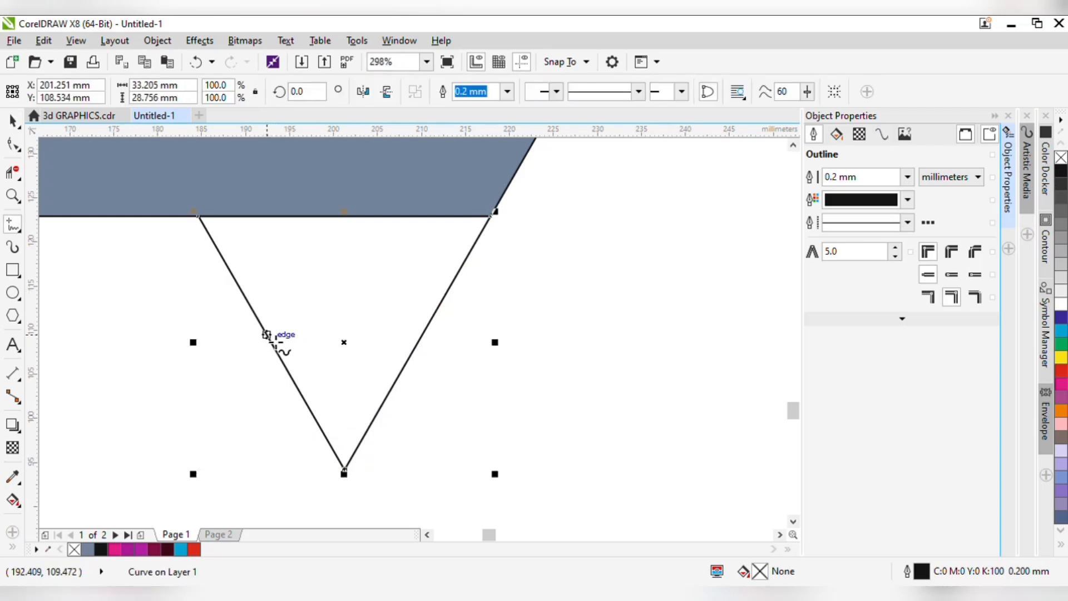
left_click(419, 342)
left_click(198, 217)
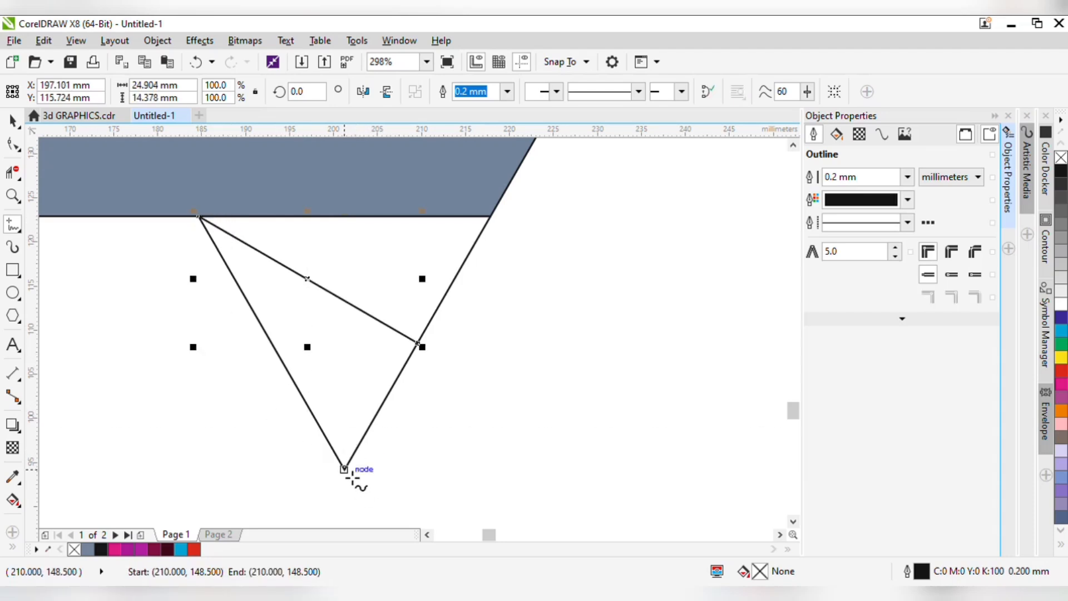
left_click(283, 350)
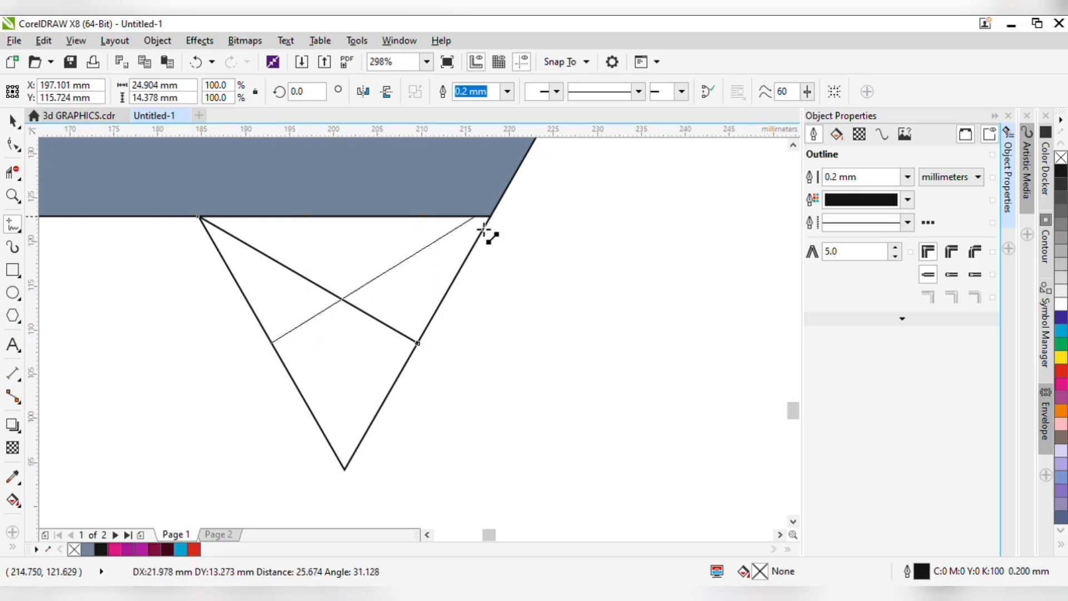
left_click(494, 217)
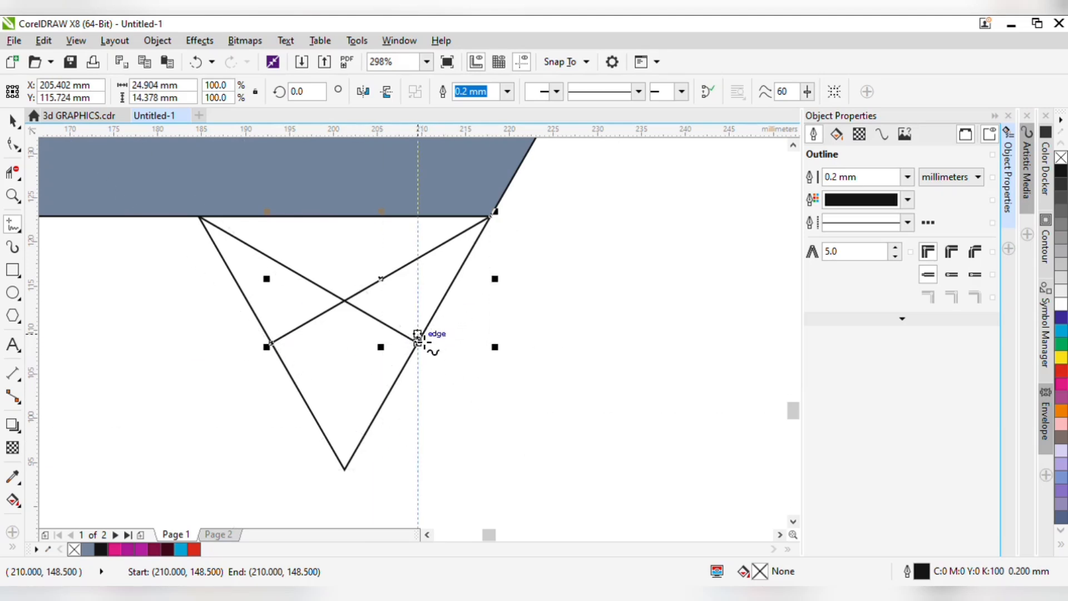
key("space")
left_click(428, 366)
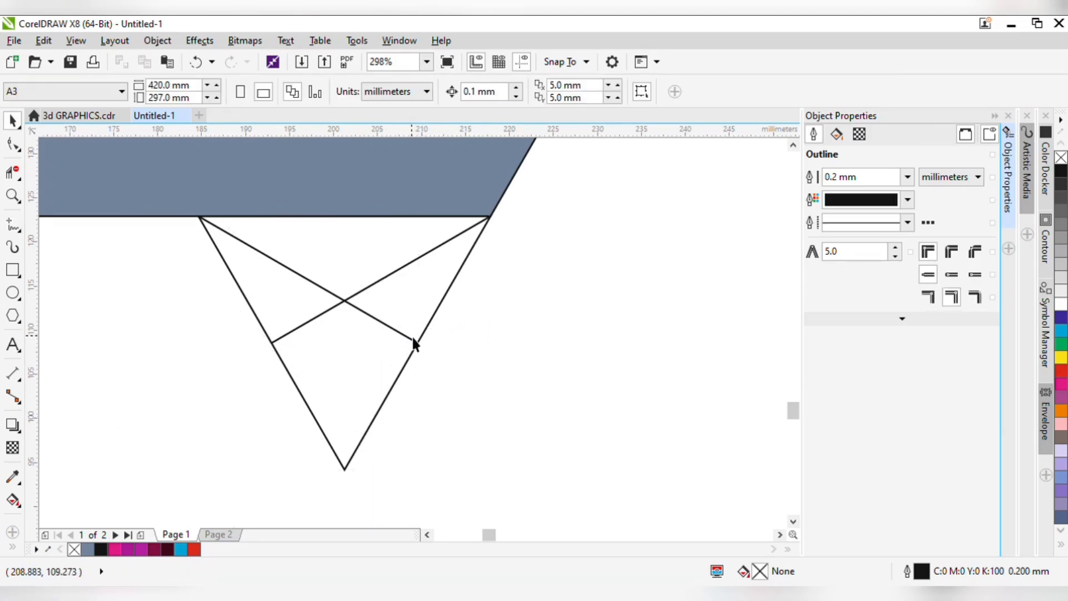
- Group the small triangle with its two construction lines
scroll(403, 344, "down", 2)
left_click_drag(520, 254, 243, 455)
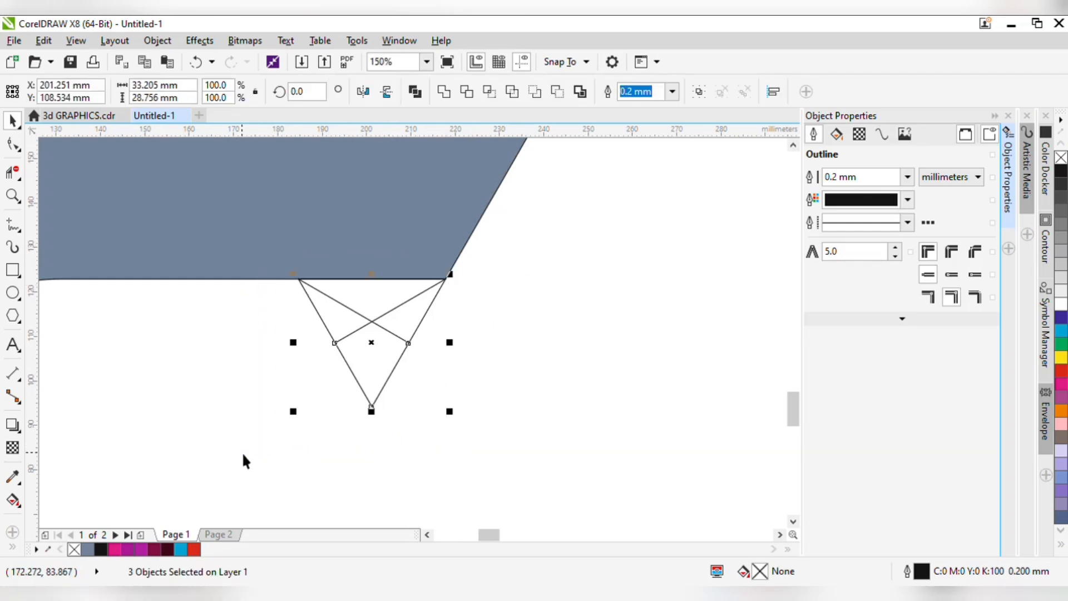
key("ctrl+g")
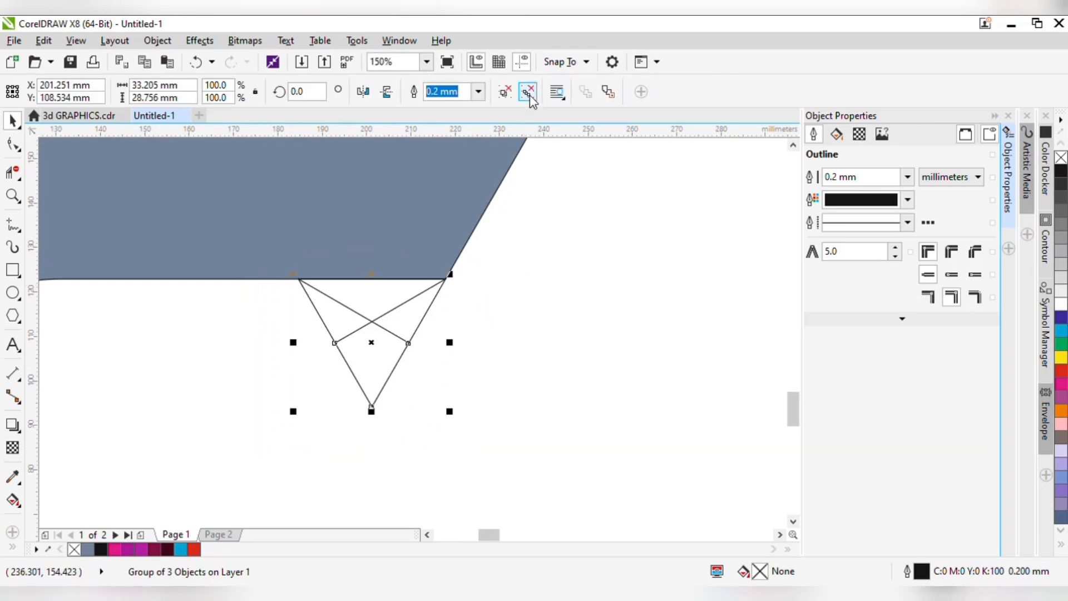
left_click(504, 410)
- Place the upper arm's rotation centre at the crossing of the small triangle's construction lines
scroll(410, 358, "down", 4)
scroll(412, 312, "up", 1)
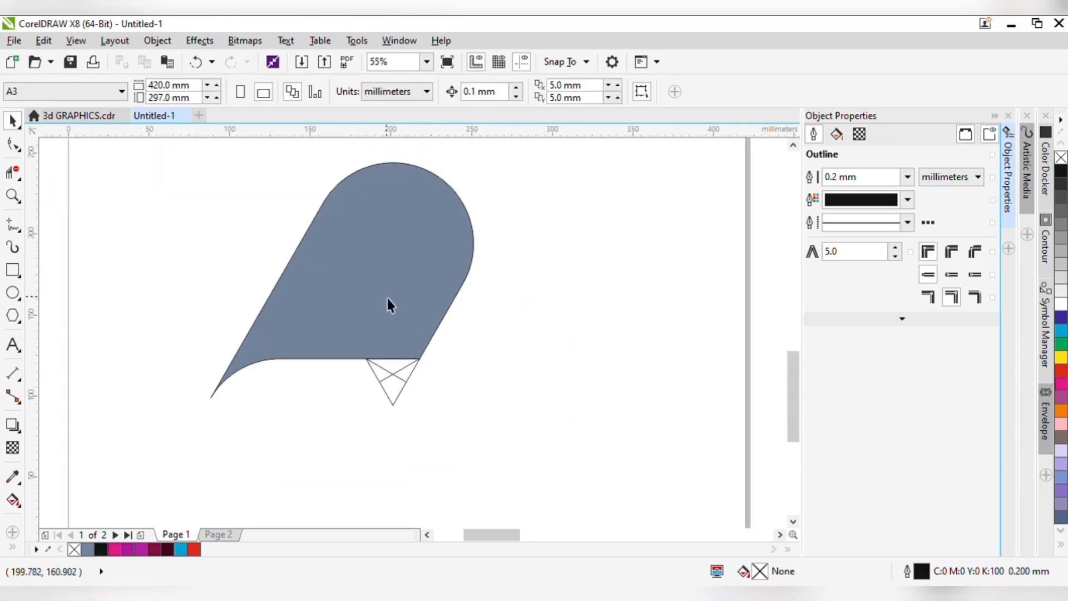
left_click(429, 293)
left_click_drag(270, 218, 527, 431)
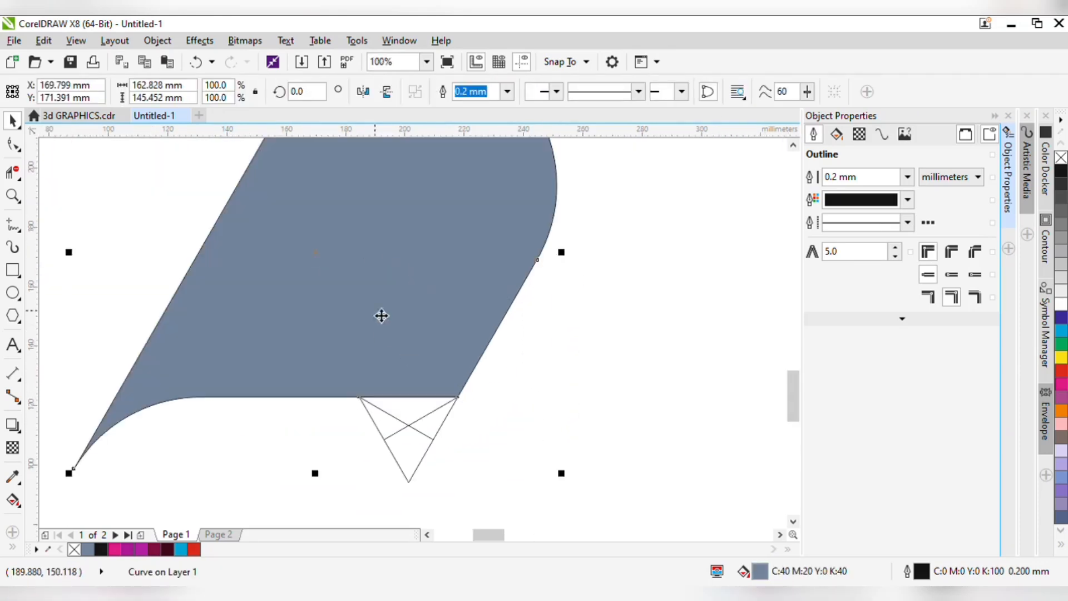
left_click(348, 286)
left_click_drag(323, 261, 418, 433)
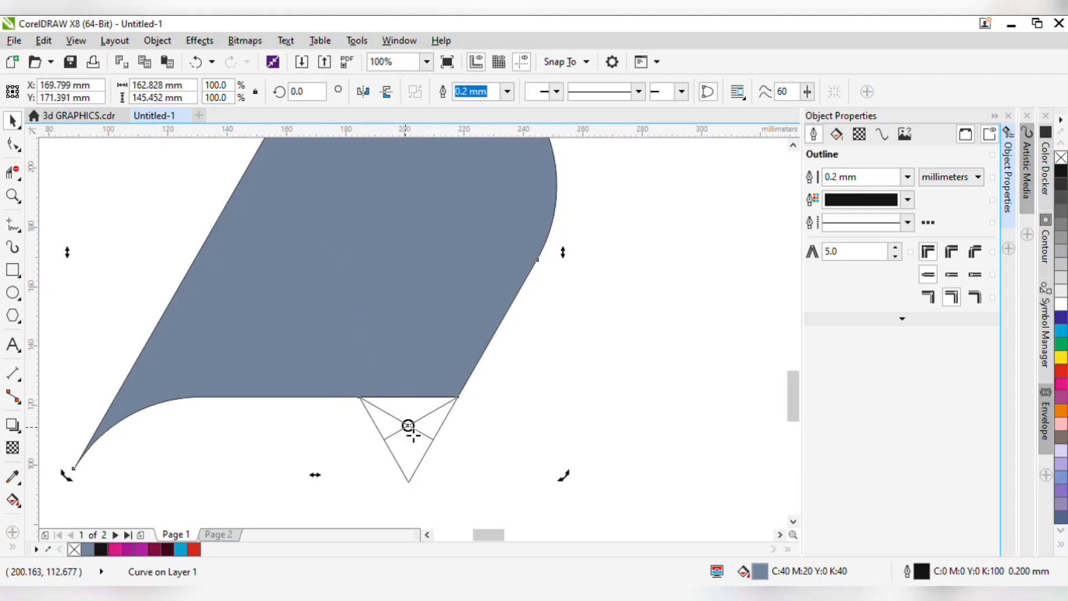
- Rotate two copies of the arm counterclockwise in 120° steps about the small triangle's centre, closing the three-arm ring
scroll(376, 398, "down", 2)
left_click_drag(474, 448, 366, 273)
left_click(290, 94)
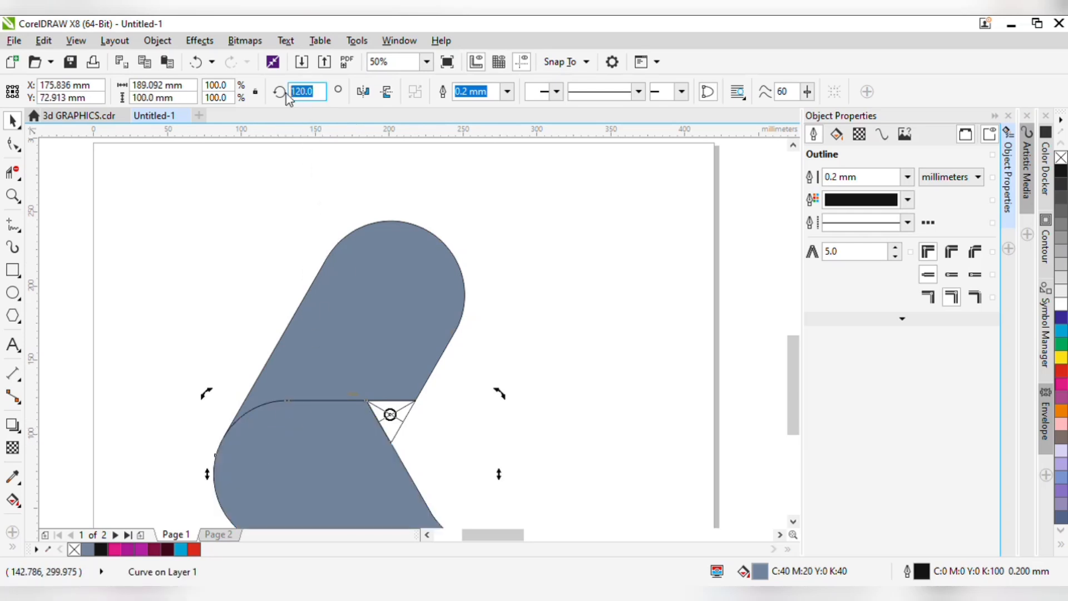
scroll(259, 225, "down", 2)
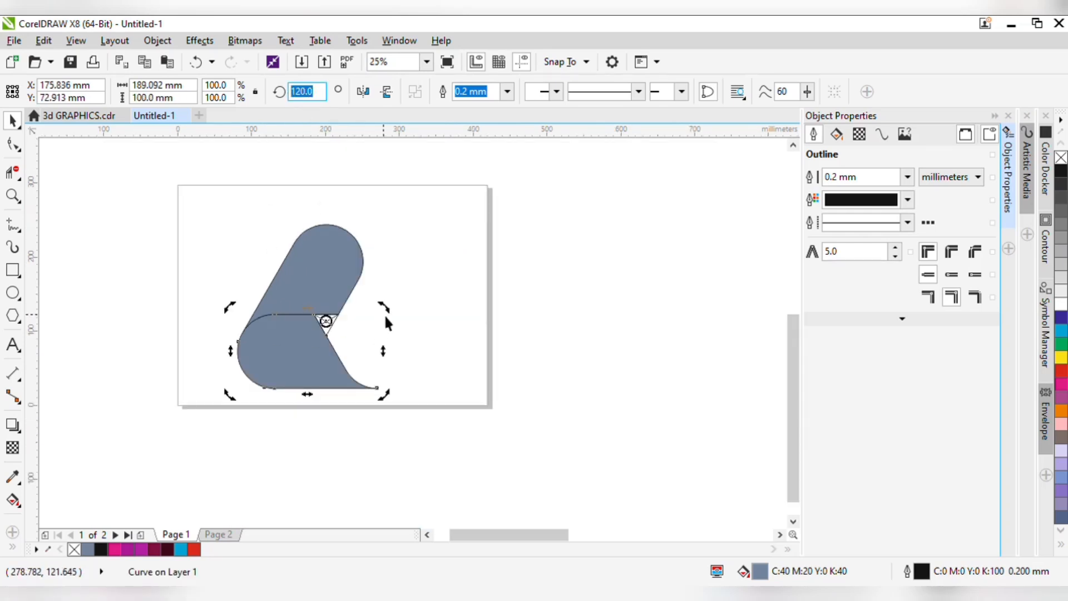
left_click_drag(384, 306, 172, 153)
left_click(515, 358)
scroll(358, 375, "up", 4)
scroll(358, 376, "down", 4)
scroll(326, 295, "down", 2)
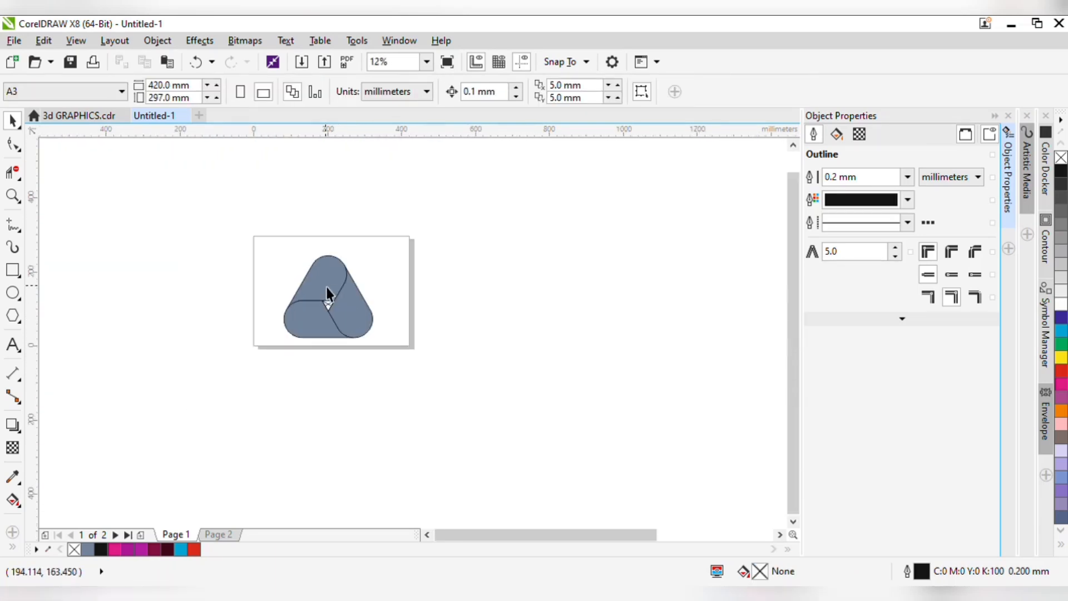
- Apply a vertical linear fountain fill to the lower-left arm, running from its upper edge down to its bottom edge
left_click_drag(443, 370, 443, 370)
left_click(315, 405)
left_click(557, 395)
key("z")
left_click_drag(175, 323, 569, 499)
left_click(298, 317)
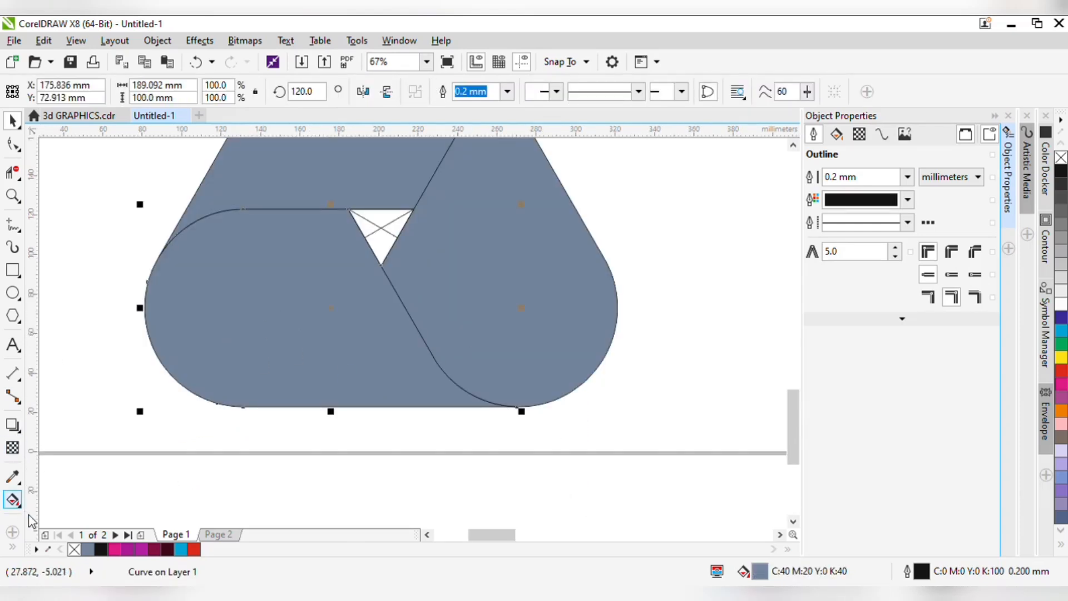
left_click(13, 500)
left_click_drag(299, 212, 305, 406)
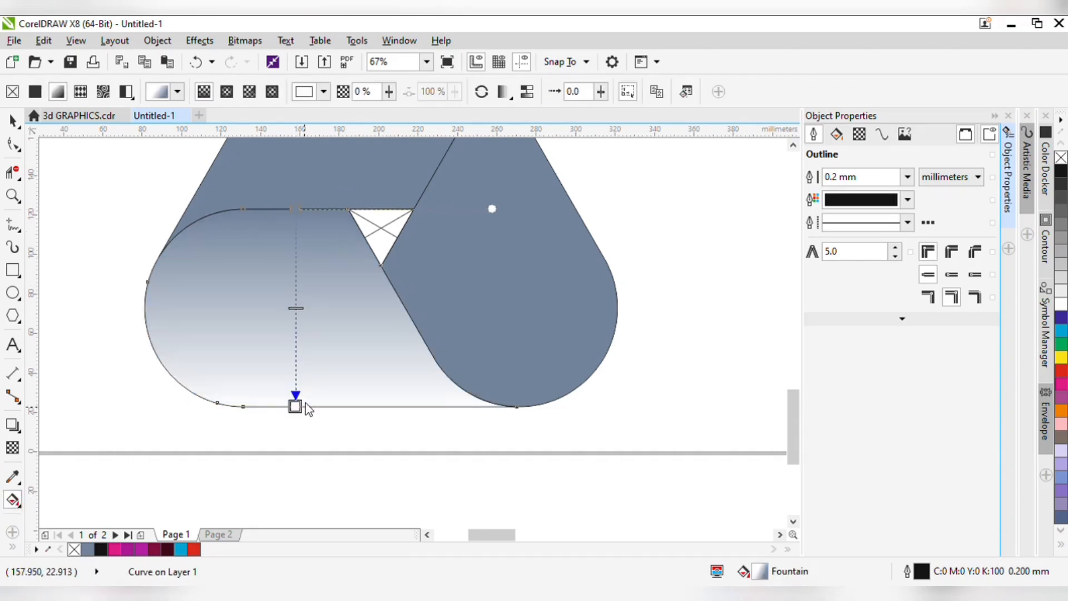
- Set the start colour of the lower-left arm's fountain fill to a near-black brown
left_click(298, 211)
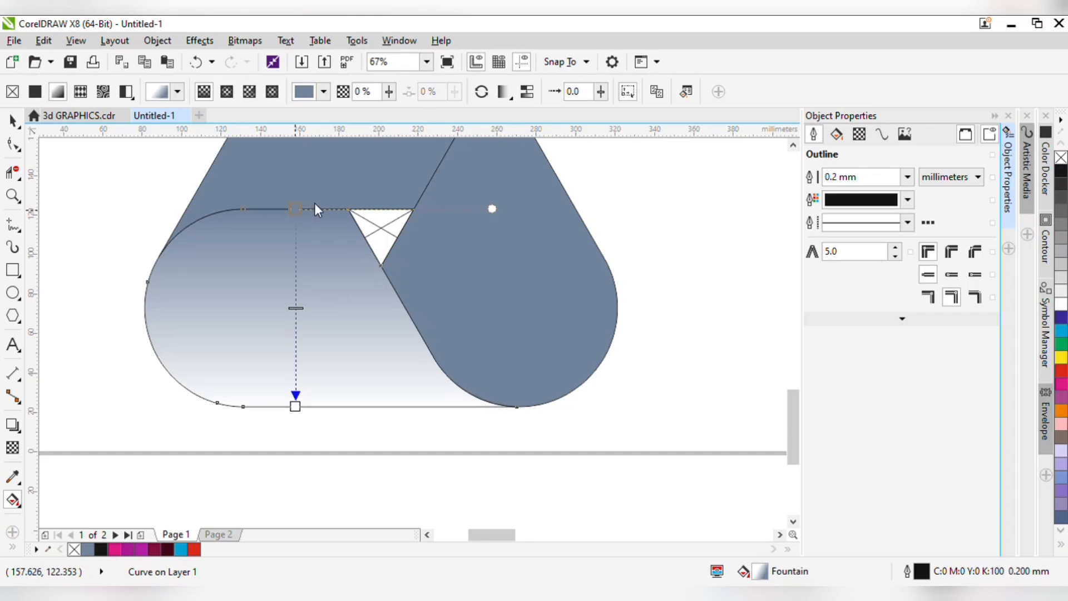
left_click(416, 366)
left_click(394, 316)
left_click(394, 365)
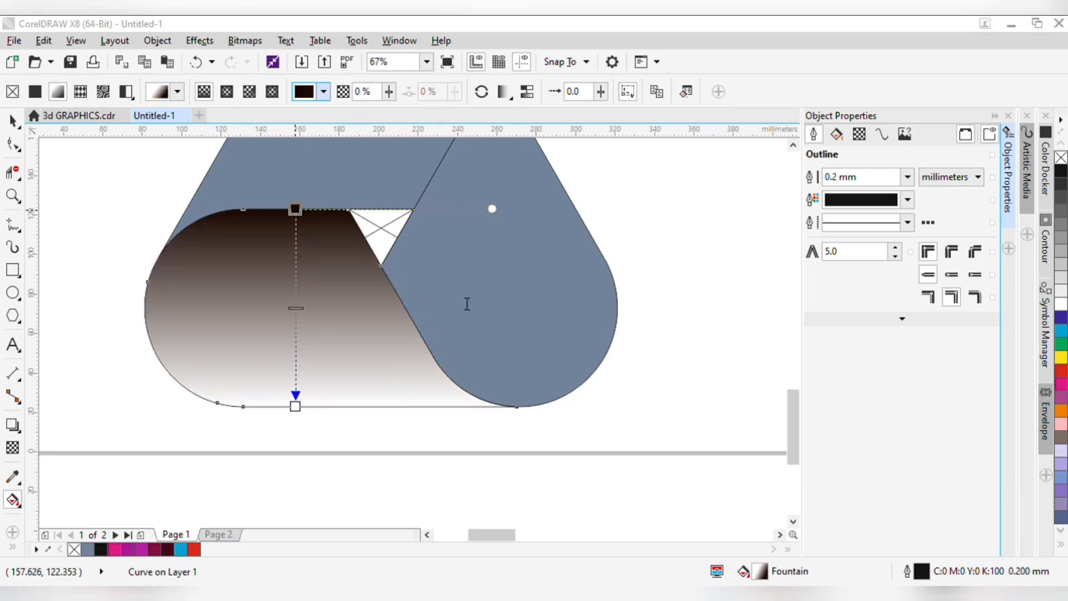
- Add a crimson colour node at 28% of the lower-left arm's fountain fill and set its end colour to orange
double_click(295, 264)
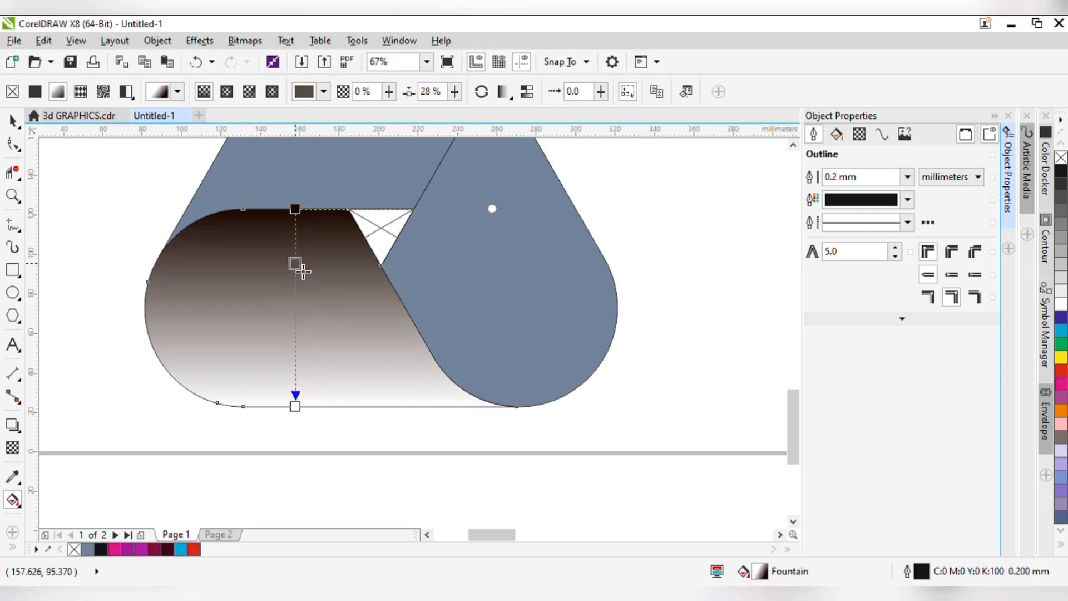
left_click(412, 342)
left_click(400, 354)
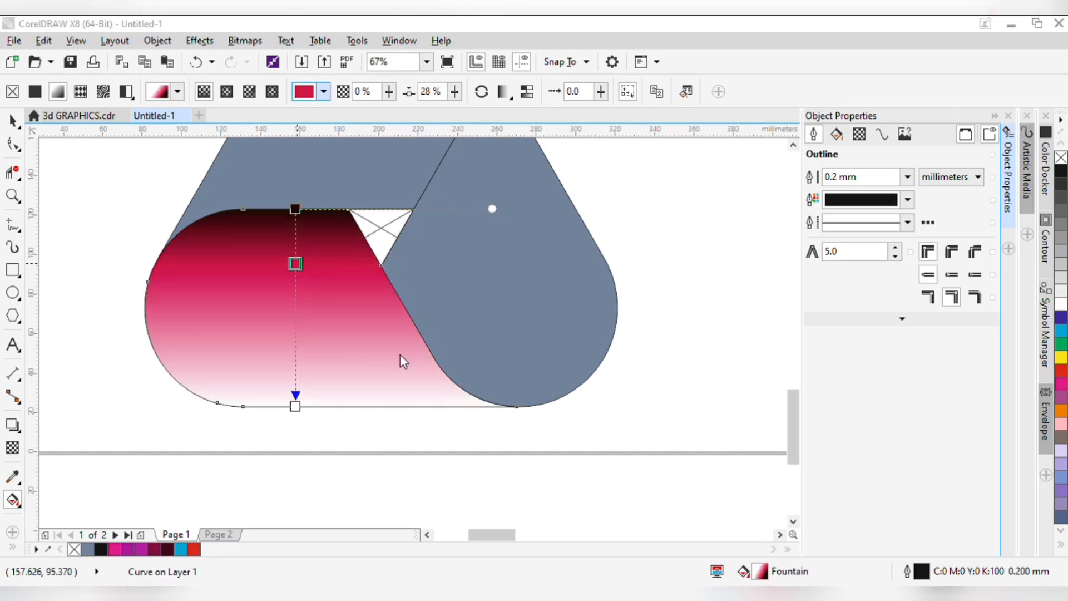
left_click(297, 407)
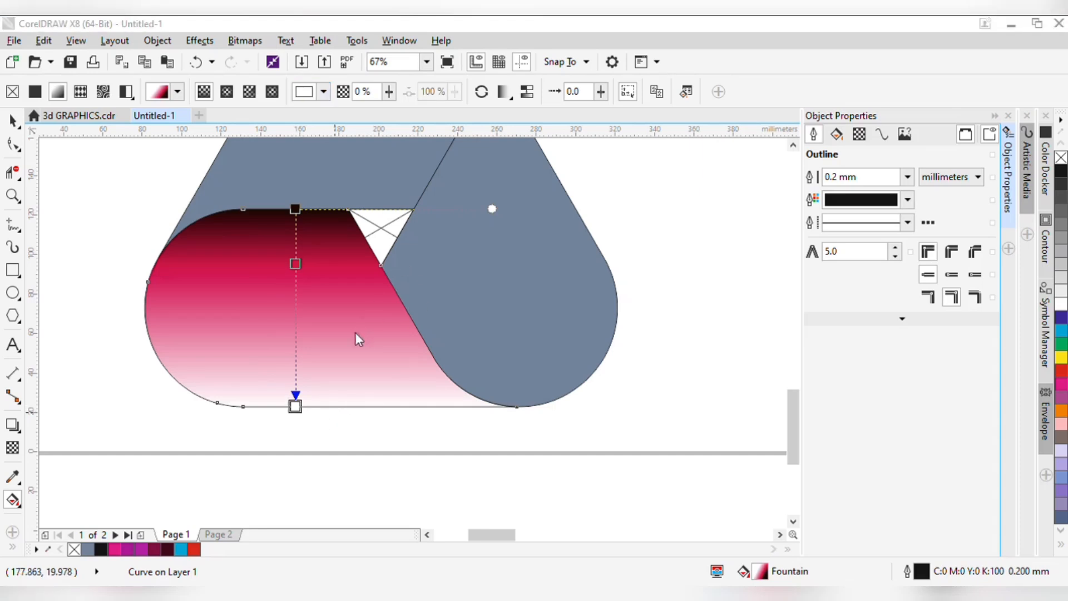
left_click(384, 276)
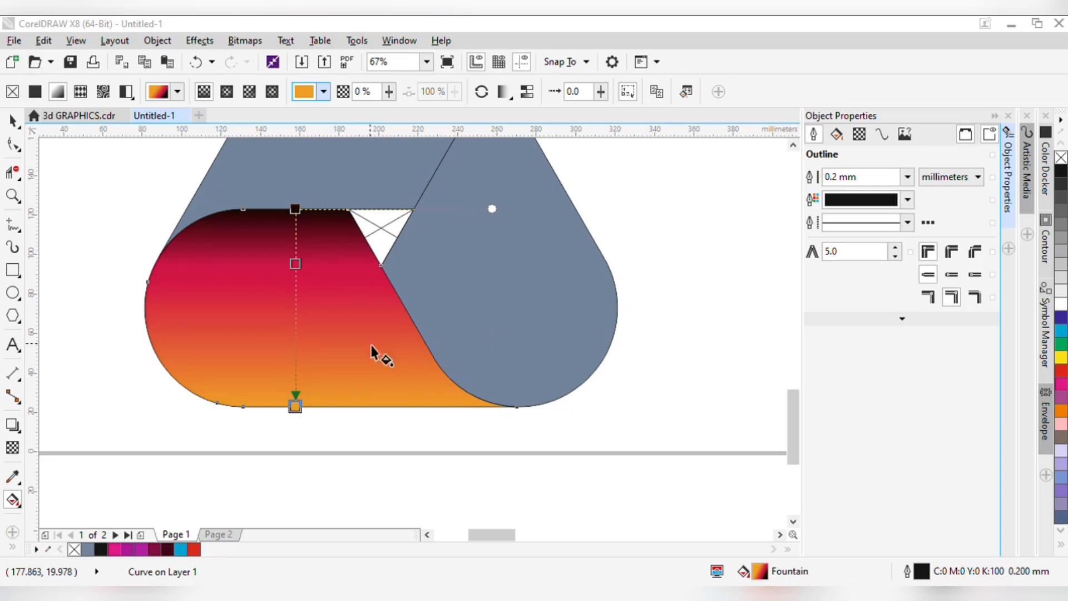
left_click(11, 122)
left_click(235, 453)
scroll(295, 400, "down", 2)
scroll(262, 255, "up", 1)
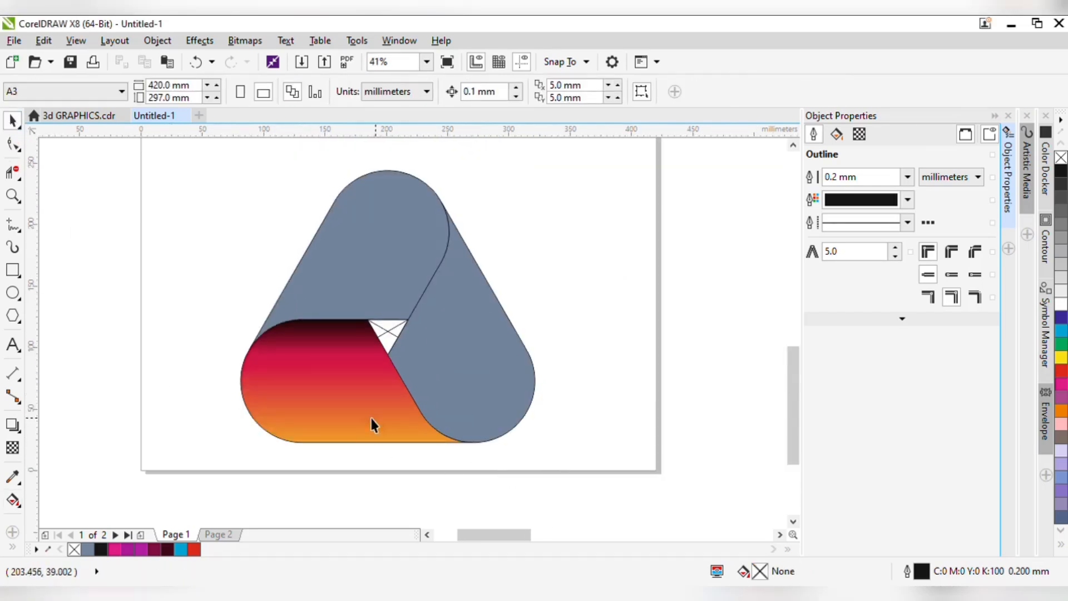
- Rotate two copies of the gradient arm counterclockwise in 120° steps about the central point, covering the plain blue-grey arms
left_click(407, 436)
left_click(613, 471)
left_click(333, 386)
left_click(334, 386)
left_click_drag(477, 448, 442, 240)
key("ctrl+r")
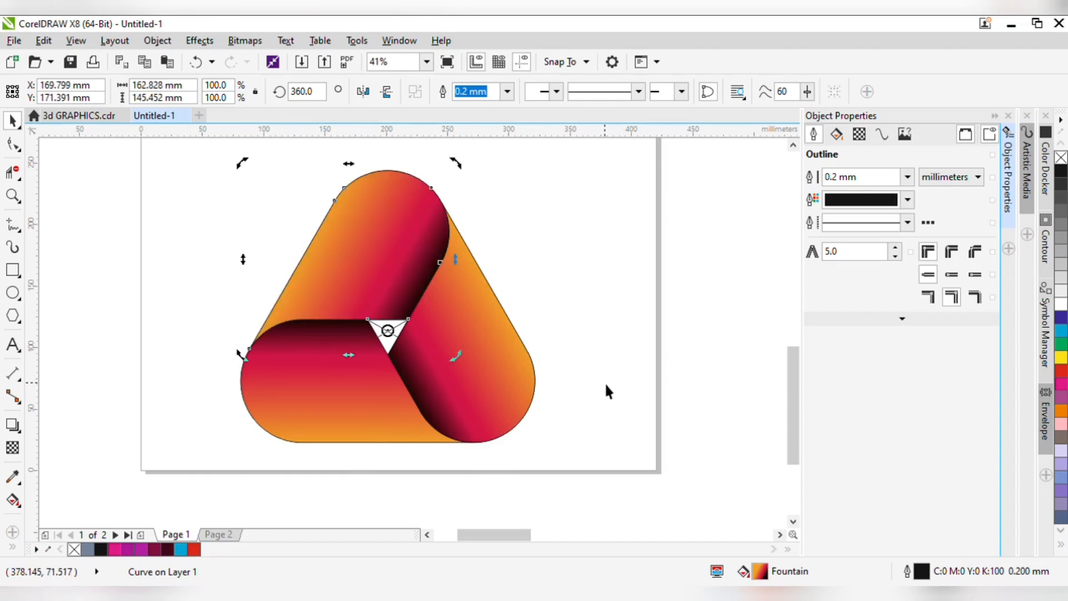
left_click(604, 383)
- Delete the grouped small triangle and its construction lines from the centre of the logo
scroll(410, 355, "down", 1)
key("F2")
left_click_drag(263, 224, 555, 435)
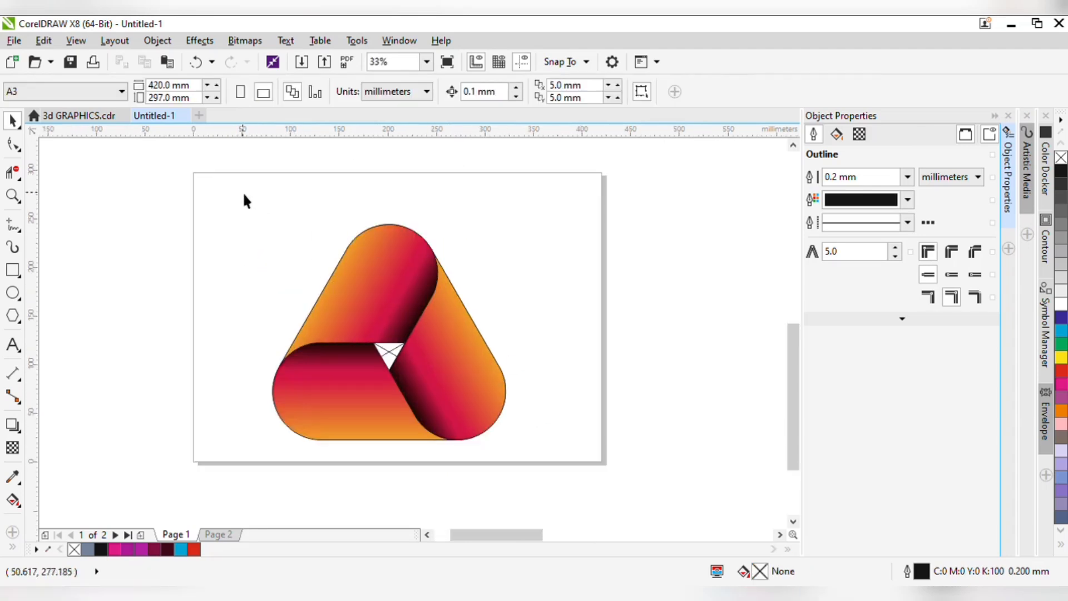
left_click_drag(243, 199, 549, 490)
left_click_drag(579, 289, 359, 410)
key("Delete")
- Clear the plain arms from beneath the three gradient arms by setting the gradient arms aside, and reassemble the gradient arms on the page
left_click(344, 384)
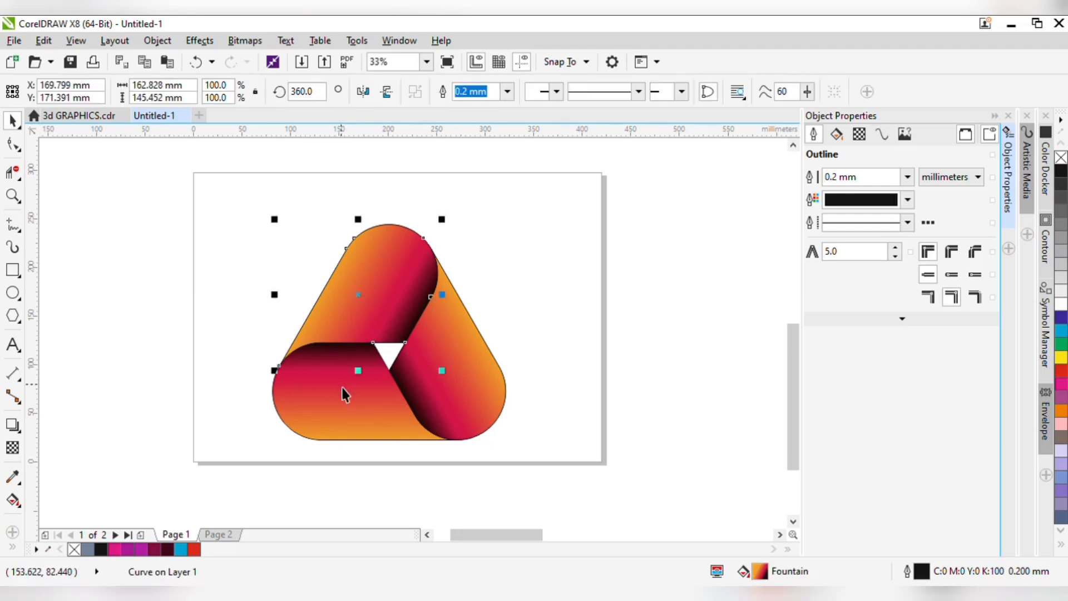
left_click(432, 395, "shift")
left_click(377, 317, "shift")
left_click_drag(376, 317, 651, 257)
left_click_drag(220, 202, 523, 439)
key("Delete")
left_click_drag(643, 237, 312, 262)
left_click_drag(608, 346, 300, 370)
left_click_drag(773, 295, 446, 320)
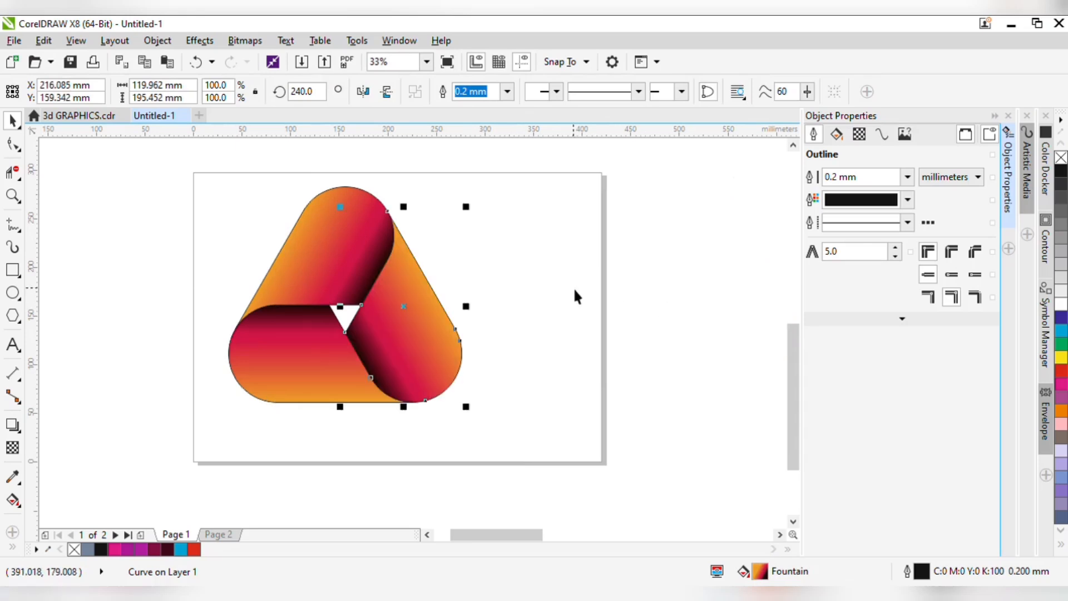
- Remove the outline from all three gradient arms
left_click_drag(223, 166, 625, 439)
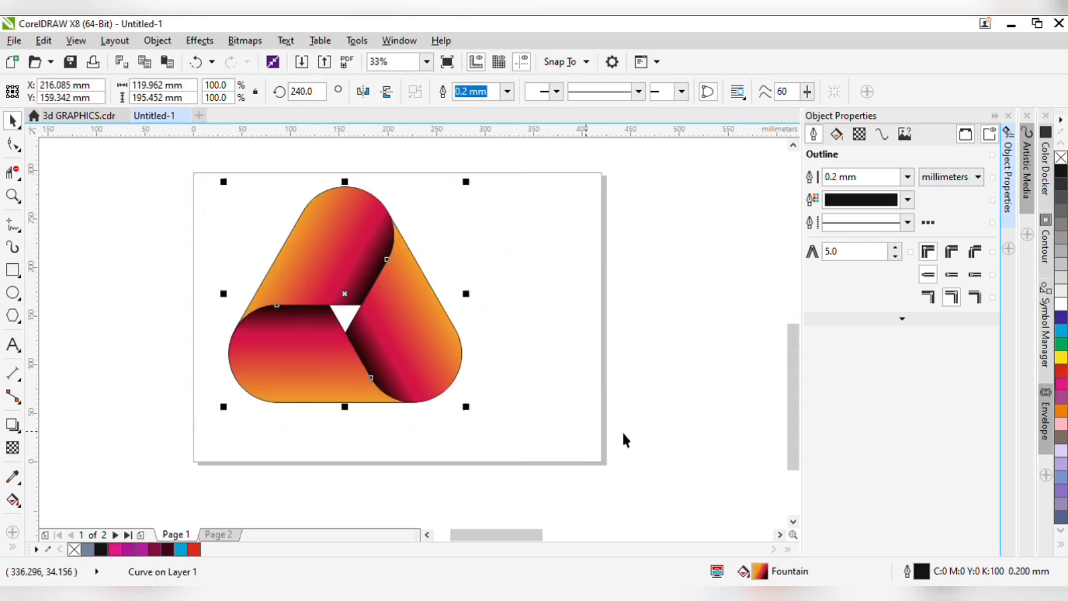
right_click(1061, 157)
left_click(646, 328)
- Move the complete three-arm logo closer to the centre of the page
key("F3")
key("F2")
left_click_drag(324, 228, 524, 405)
key("ctrl+a")
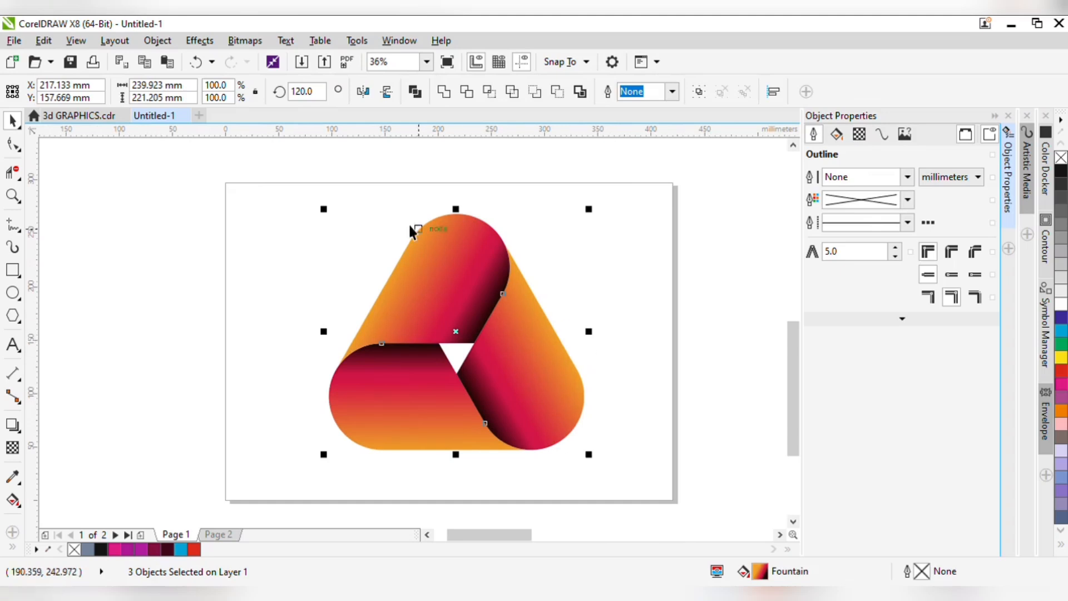
left_click_drag(633, 489, 661, 501)
left_click(383, 349)
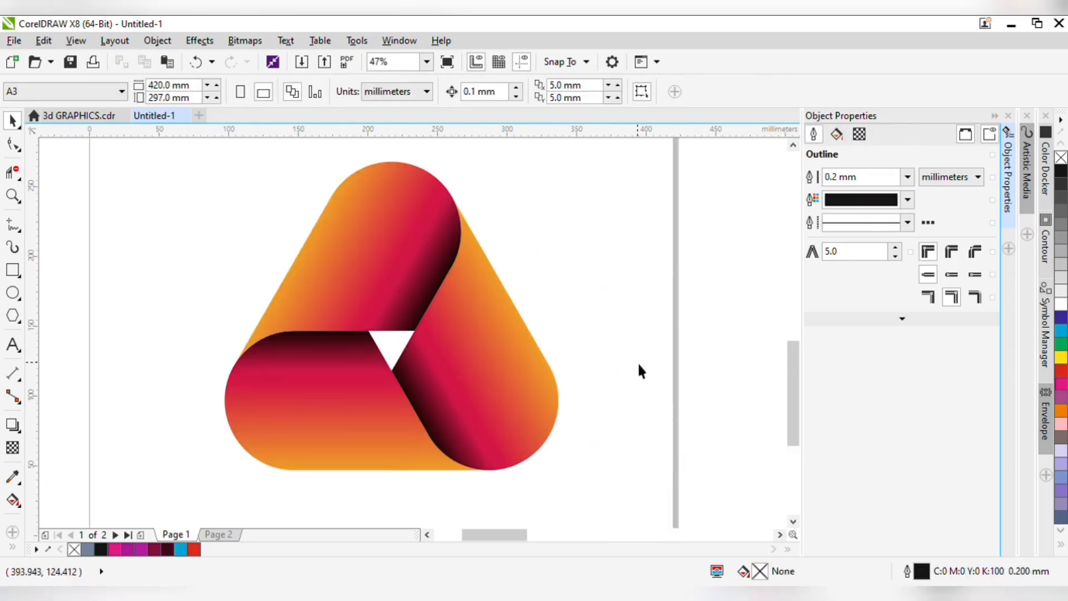